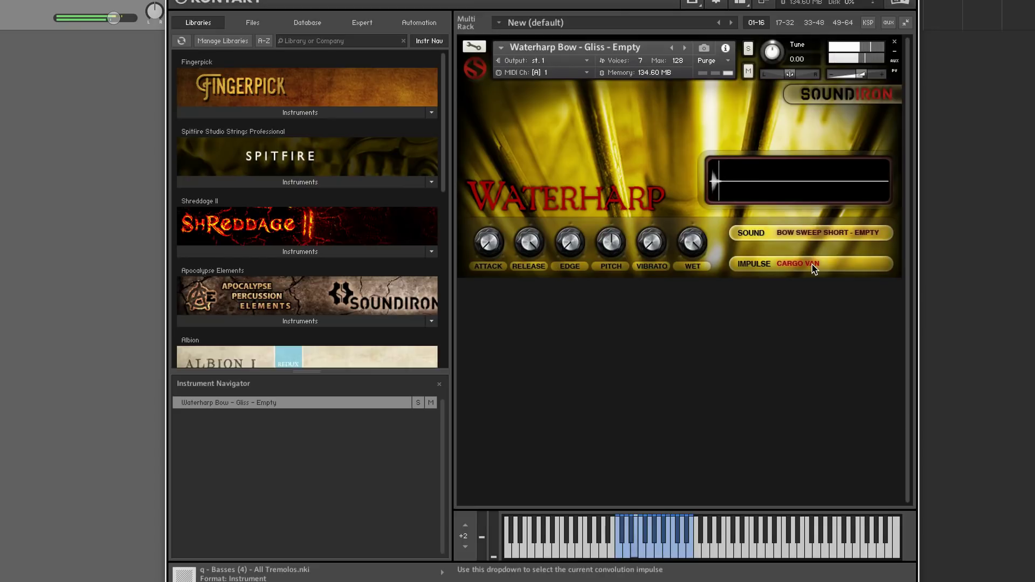
Select the Cargo van convolution impulse for the Waterharp Bow - Gliss - Empty instrument
{"action": "left_click", "coordinate": [812, 264]}
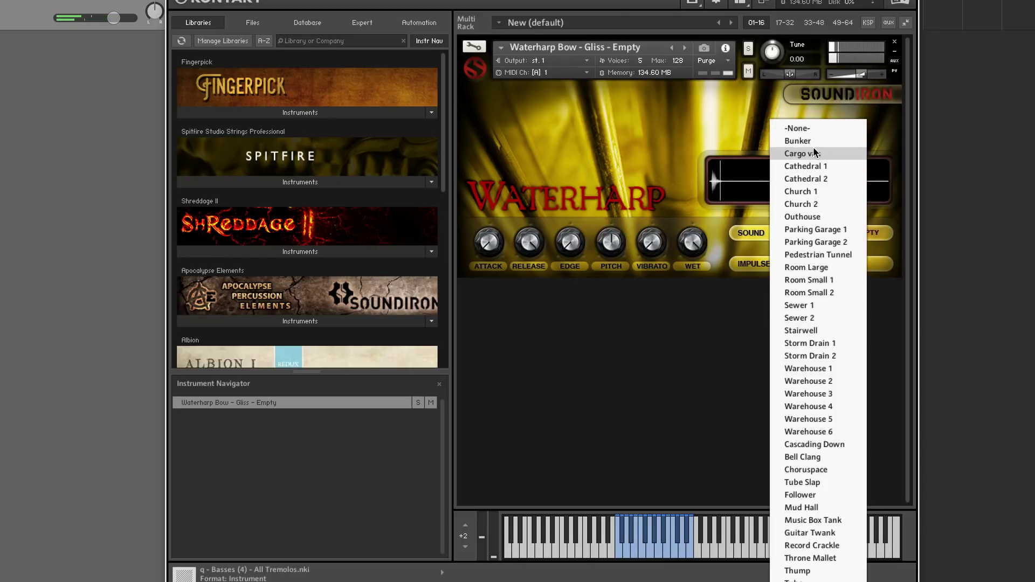
{"action": "left_click", "coordinate": [815, 153]}
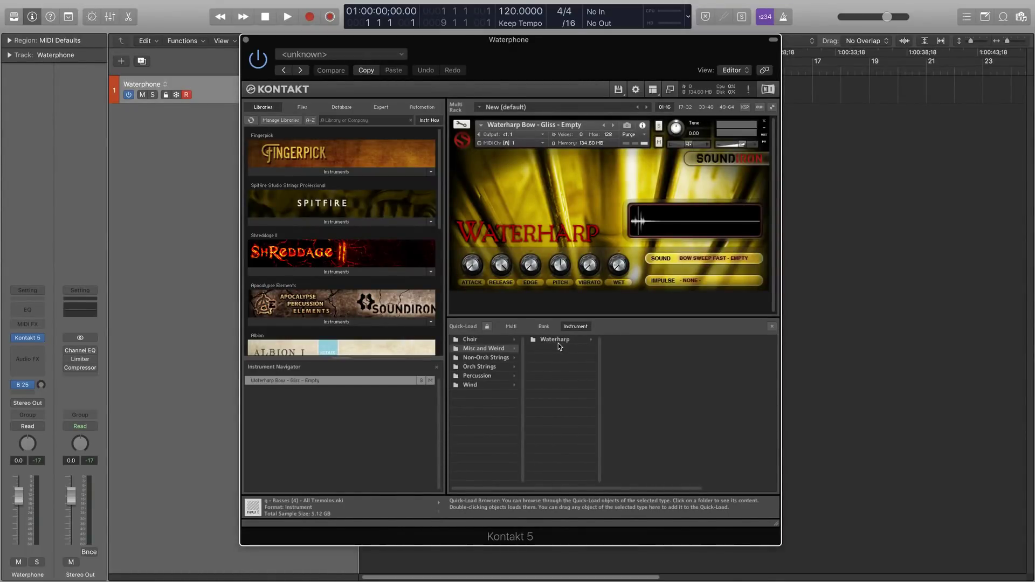
Browse the Ambiences, Bowed and Percussion folders of the Waterharp library, ending with the Bowed instruments
{"action": "left_click", "coordinate": [557, 341]}
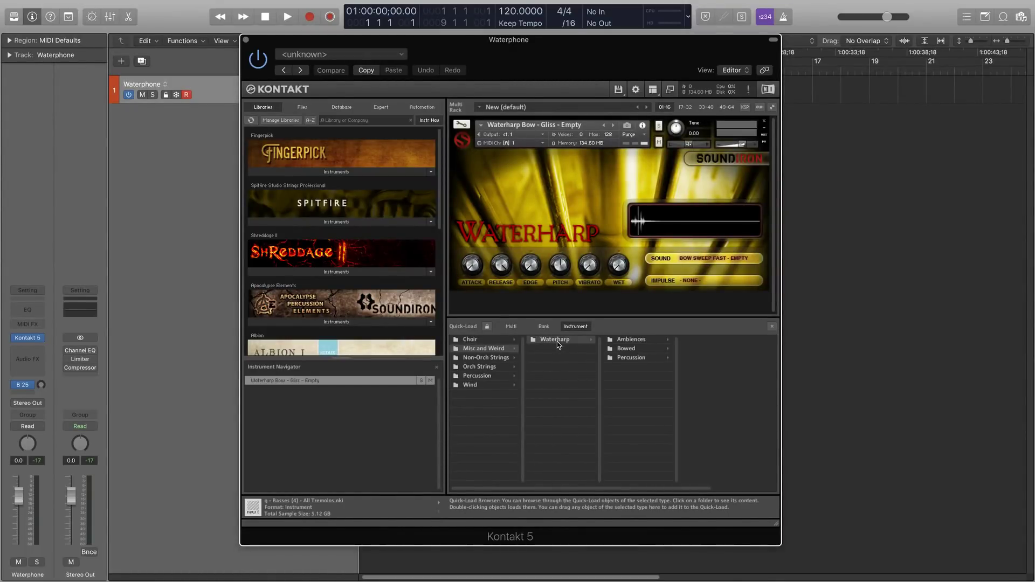
{"action": "left_click", "coordinate": [628, 339]}
{"action": "left_click", "coordinate": [609, 349]}
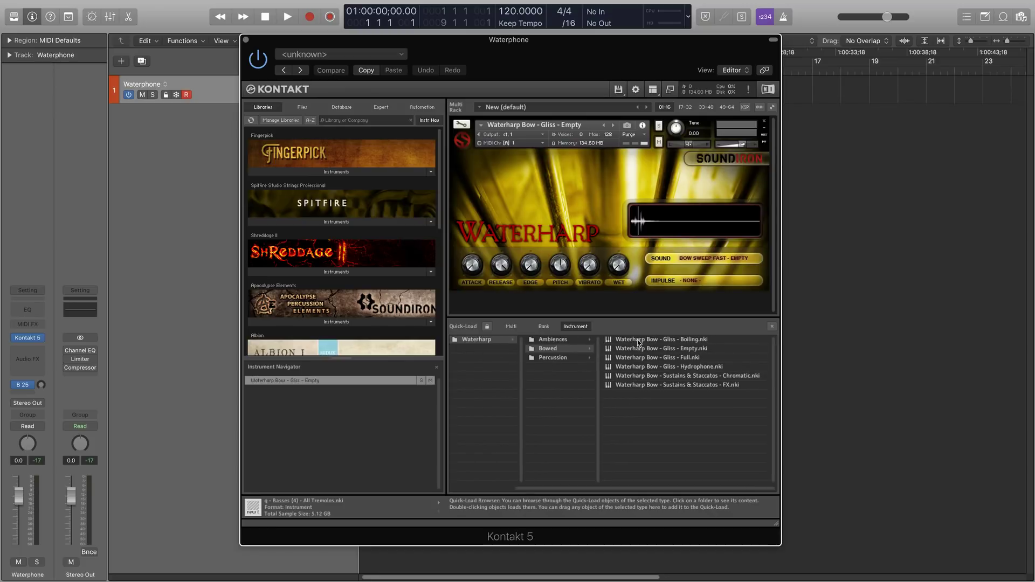
{"action": "left_click", "coordinate": [579, 341]}
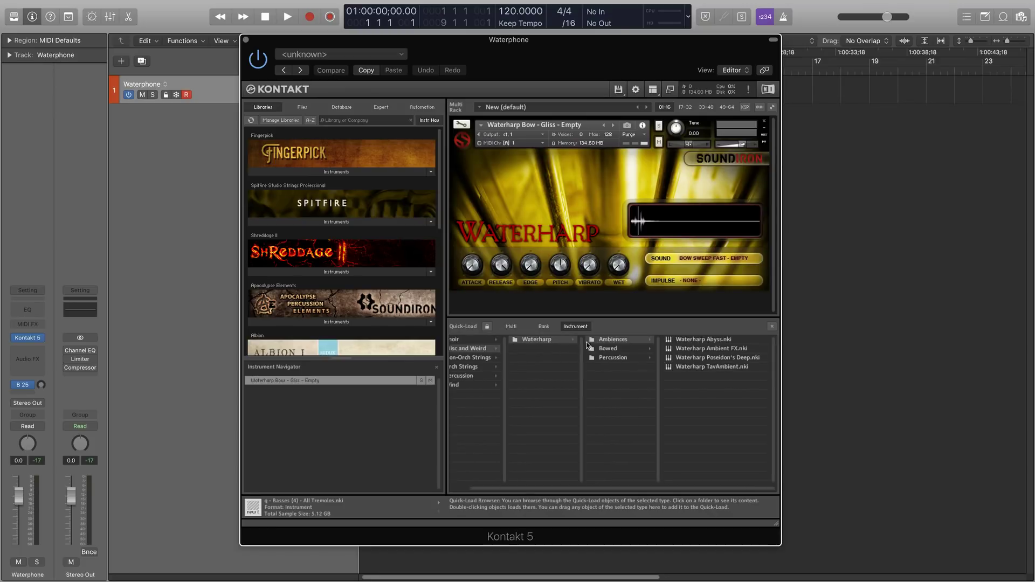
{"action": "left_click", "coordinate": [619, 357]}
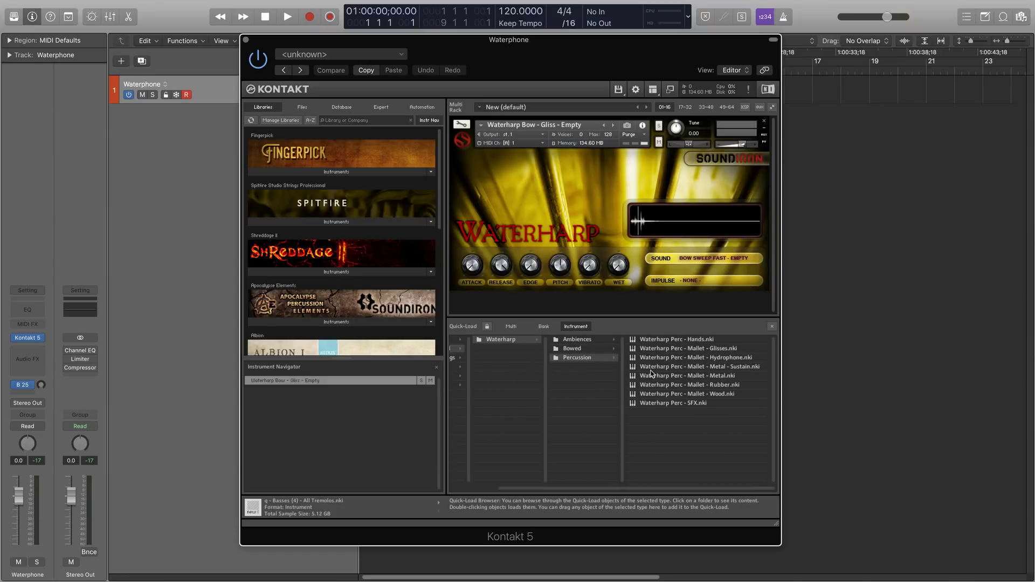
{"action": "left_click", "coordinate": [601, 349]}
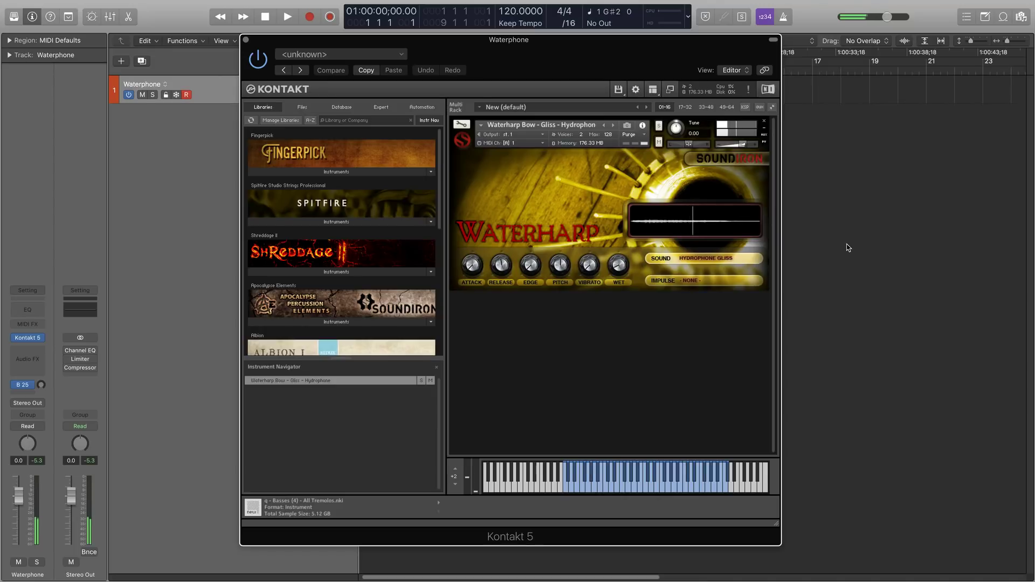
Audition the Hydrophone Vocalized sound followed by Hydrophone Sustains in the Waterharp Bow - Gliss - Hydrophone instrument
{"action": "left_click", "coordinate": [734, 264]}
{"action": "left_click", "coordinate": [710, 279]}
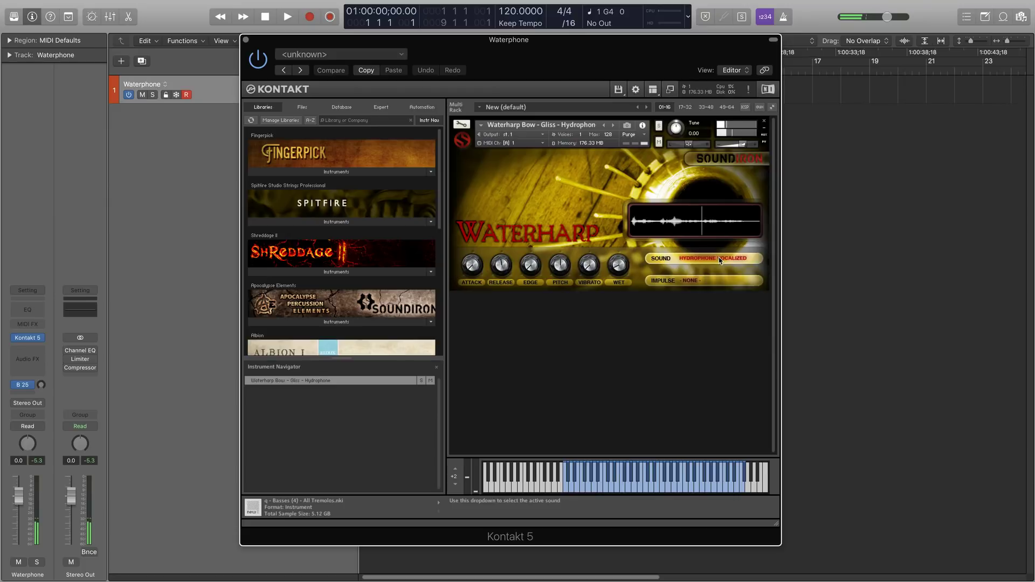
{"action": "left_click", "coordinate": [719, 257]}
{"action": "left_click", "coordinate": [710, 289]}
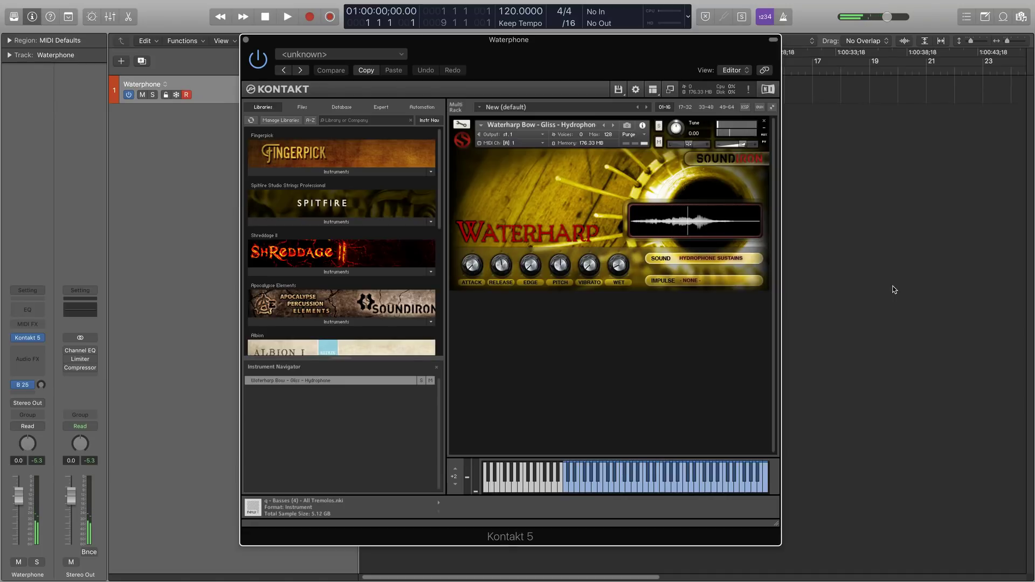
Replace the hydrophone instrument with Waterharp Bow - Sustains & Staccatos - Chromatic and set its sound to Bowed Staccatos
{"action": "key", "text": "Delete"}
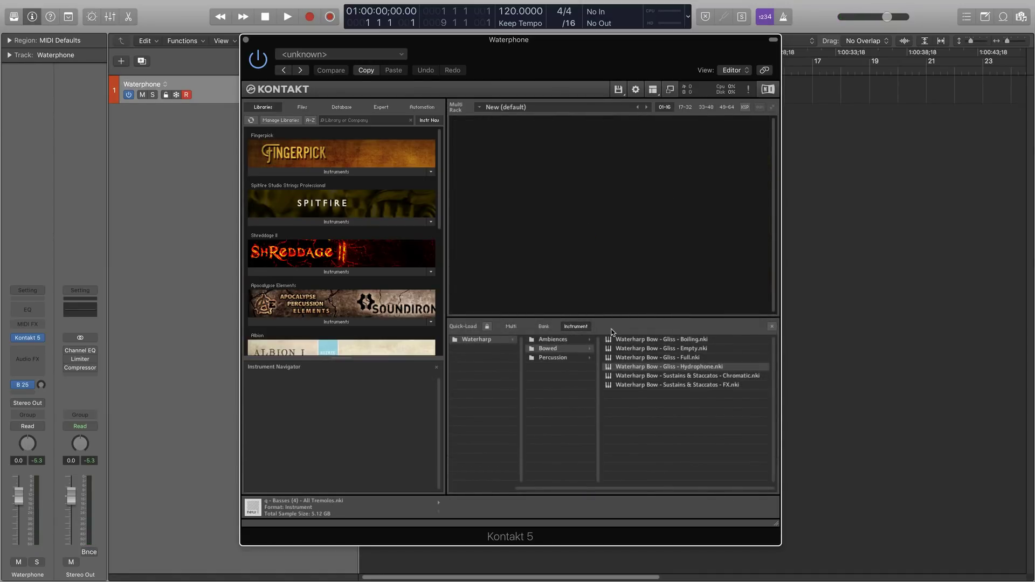
{"action": "double_click", "coordinate": [692, 375]}
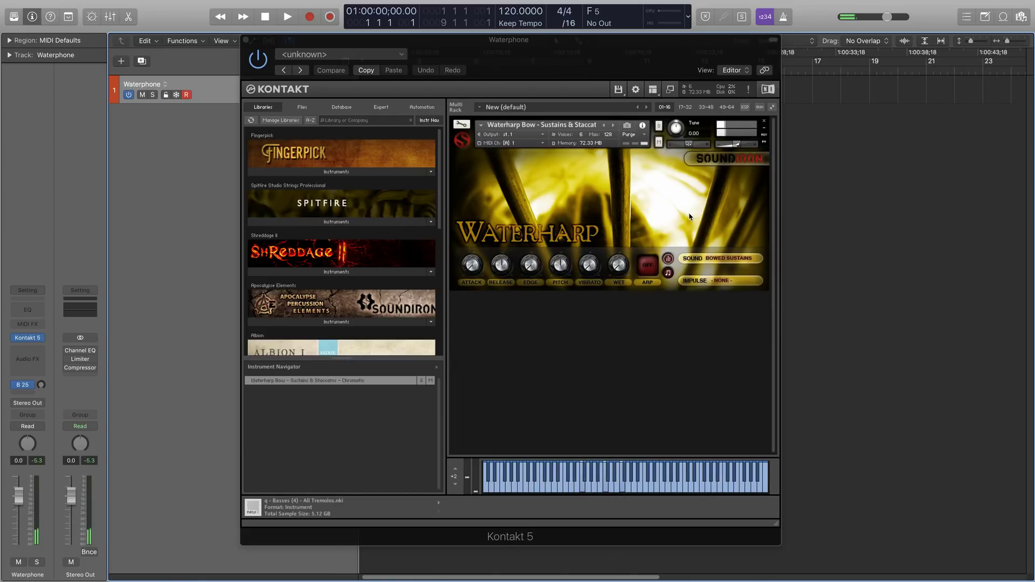
{"action": "left_click", "coordinate": [743, 145]}
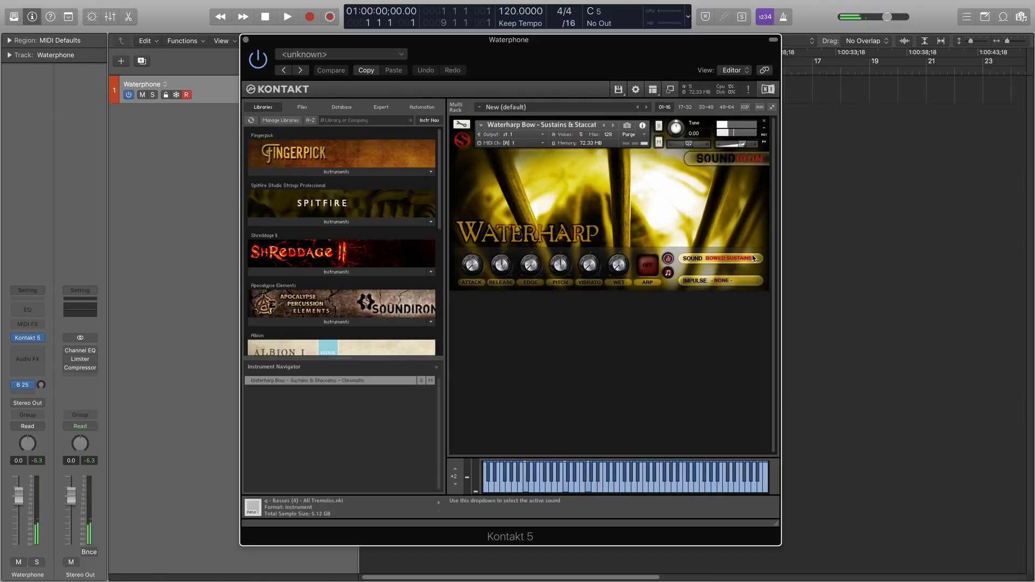
{"action": "left_click", "coordinate": [753, 258]}
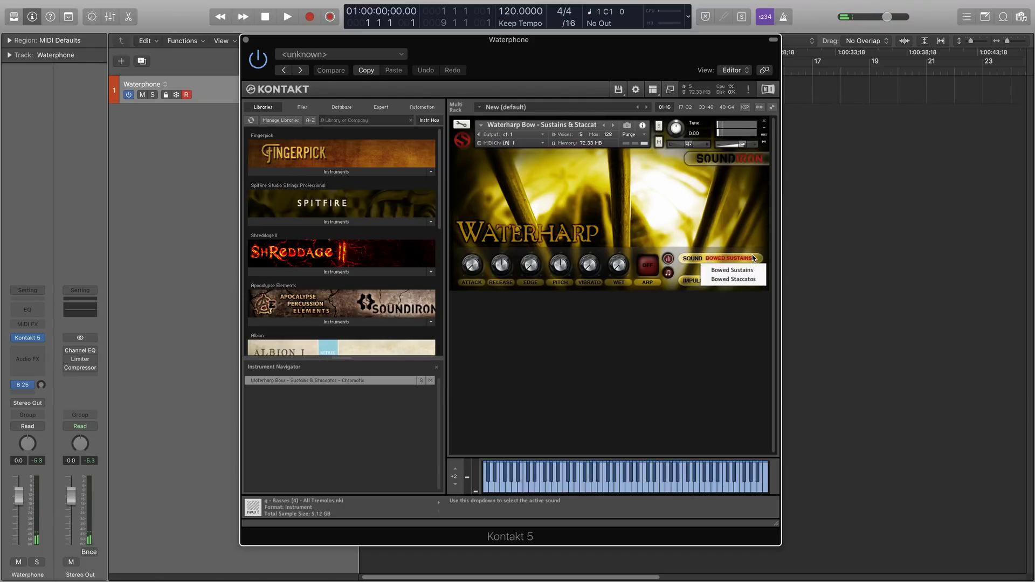
{"action": "left_click", "coordinate": [733, 280]}
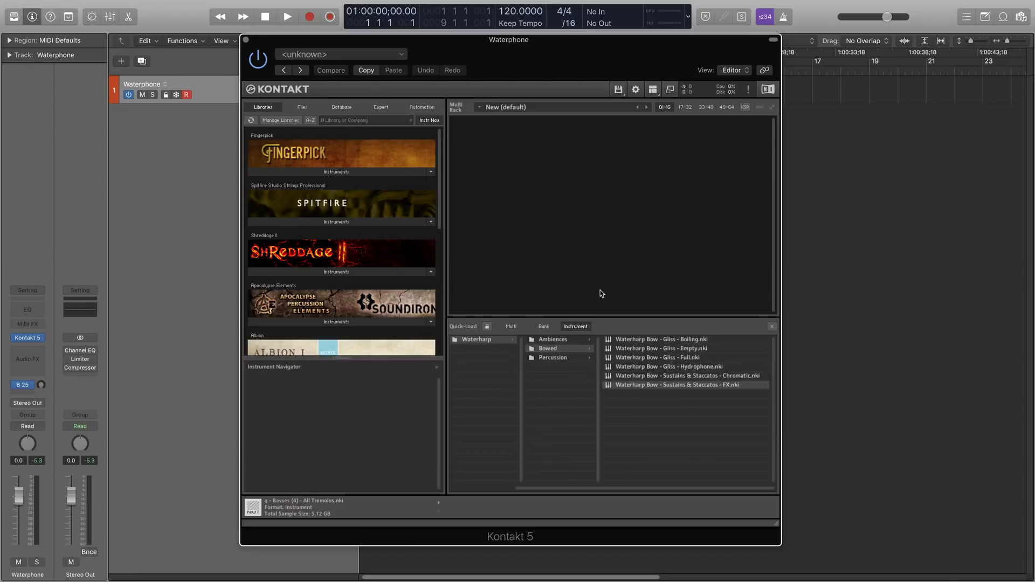
Load the Waterharp Bow - Sustains & Staccatos - FX instrument and set its sound to Bow Sustain Mid-High
{"action": "double_click", "coordinate": [704, 387]}
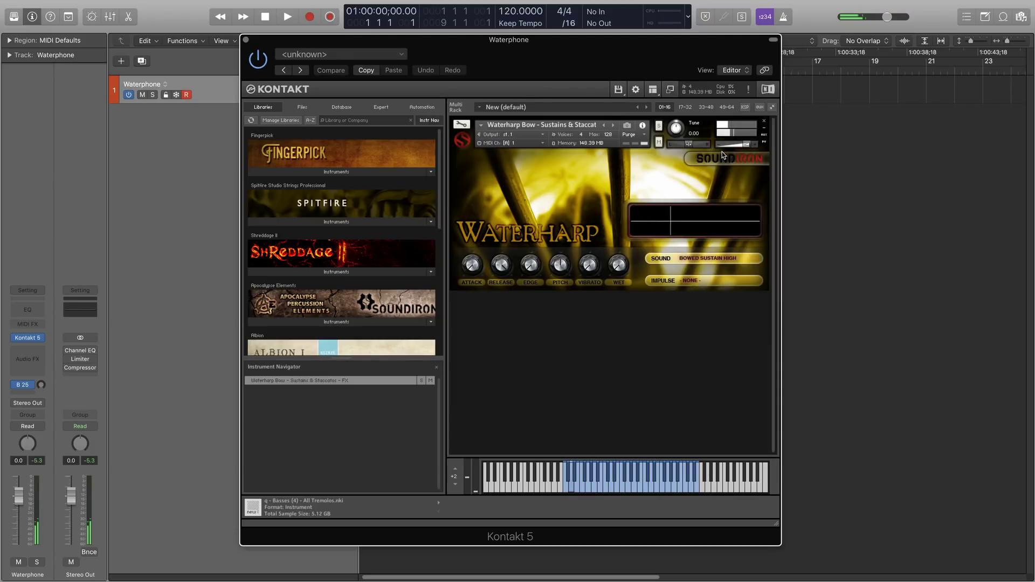
{"action": "left_click", "coordinate": [714, 254]}
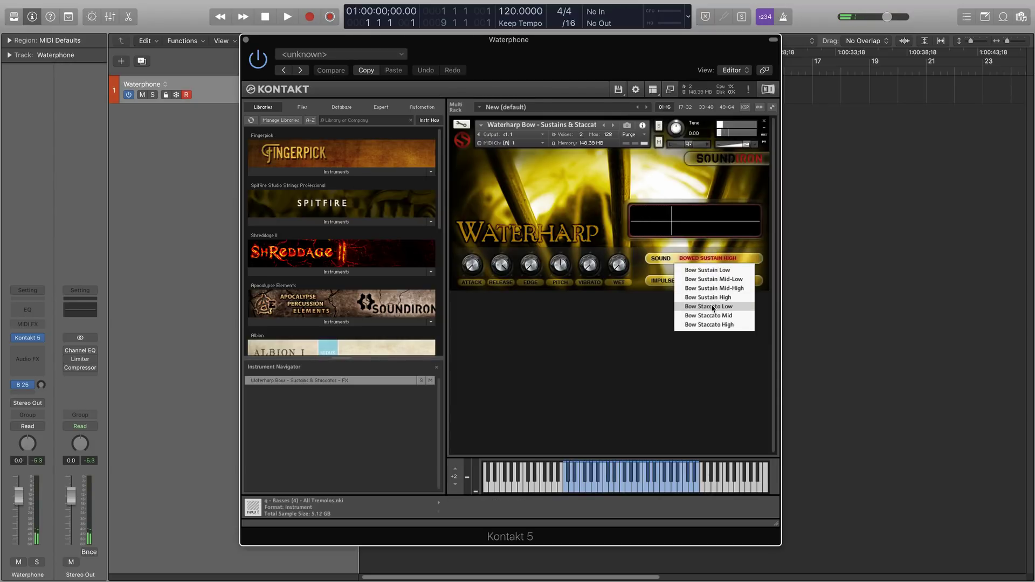
{"action": "left_click", "coordinate": [714, 288]}
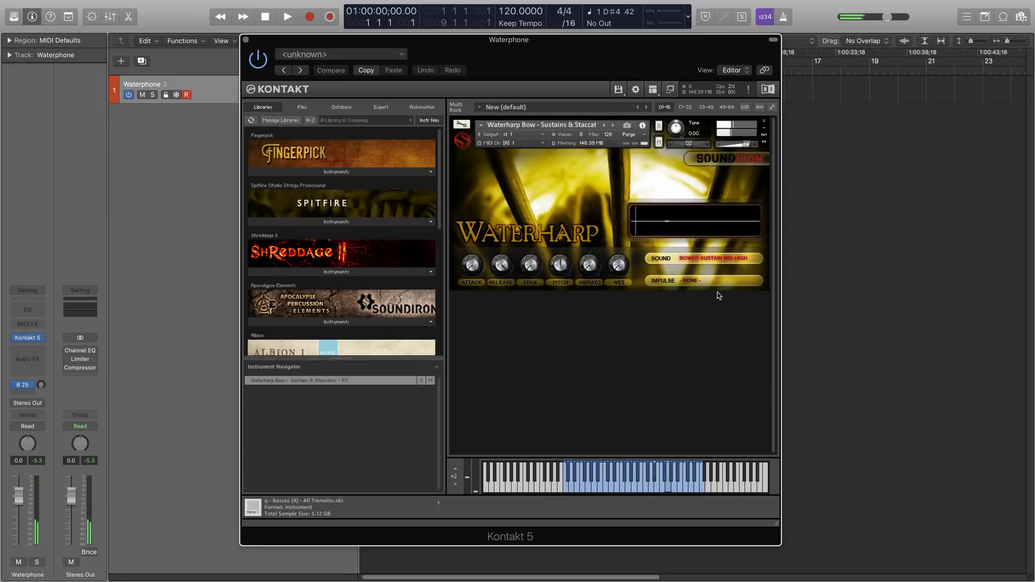
Audition the Bow Staccato Low sound followed by Bow Staccato High in the FX instrument
{"action": "left_click", "coordinate": [740, 259]}
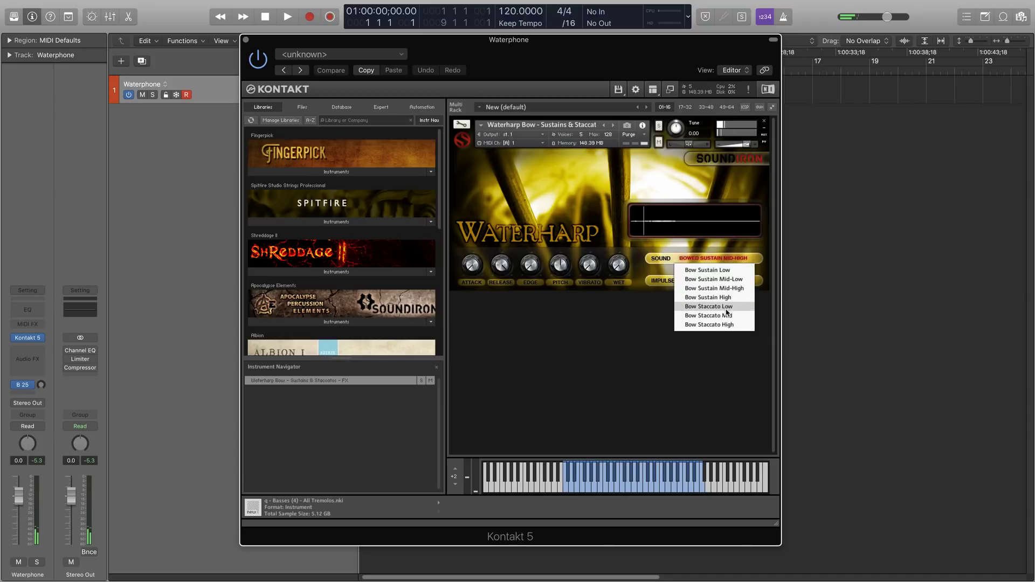
{"action": "left_click", "coordinate": [730, 307]}
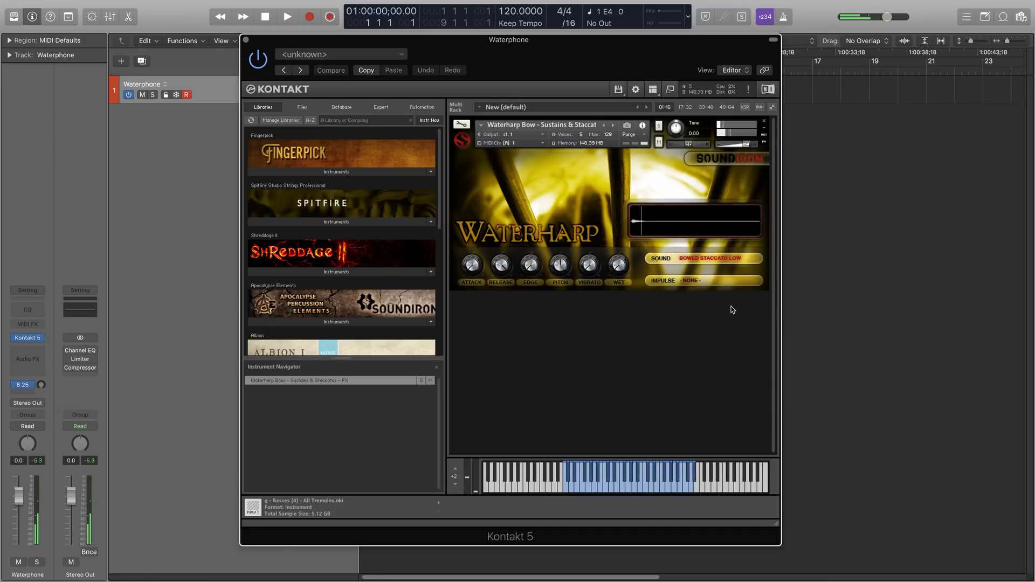
{"action": "left_click", "coordinate": [695, 259]}
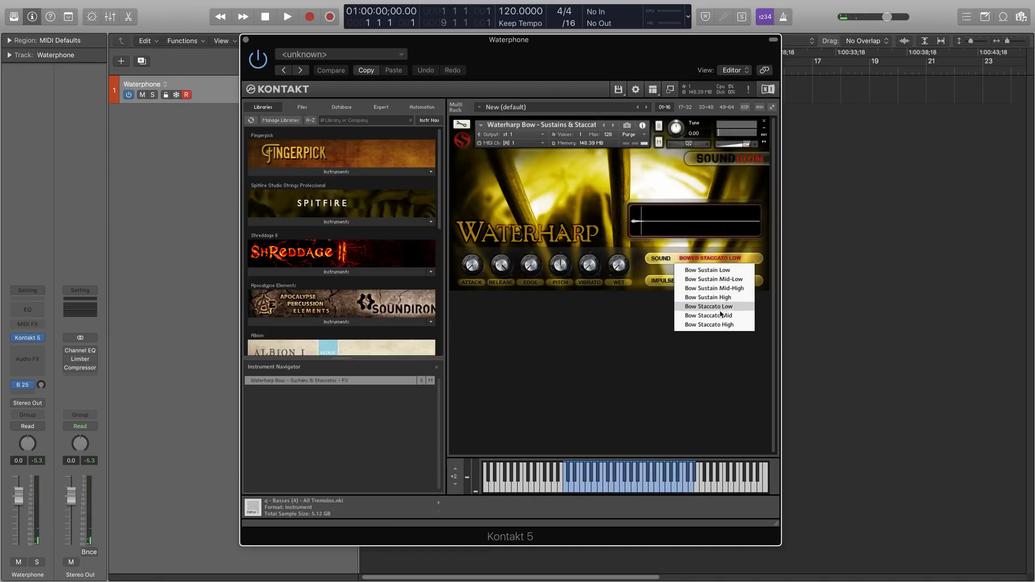
{"action": "left_click", "coordinate": [723, 324]}
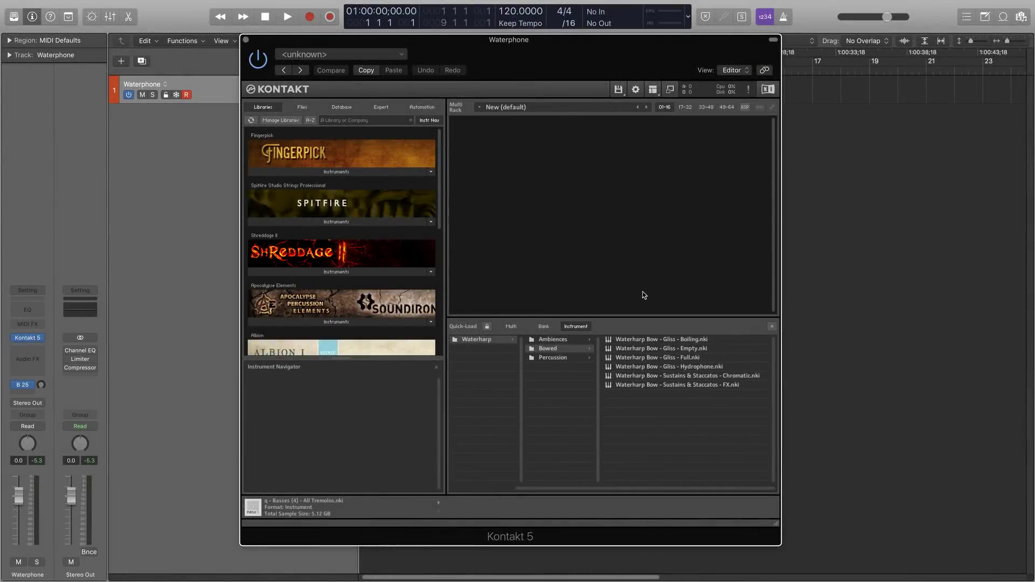
Load Waterharp Perc - Mallet - Metal from the Percussion folder and hide the Quick-Load browser
{"action": "left_click", "coordinate": [567, 356]}
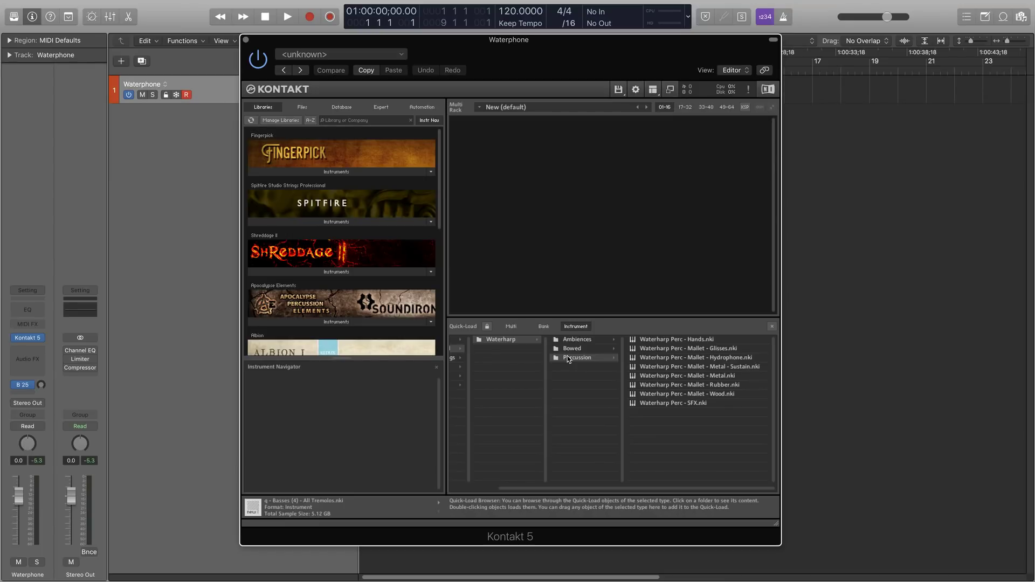
{"action": "double_click", "coordinate": [712, 376]}
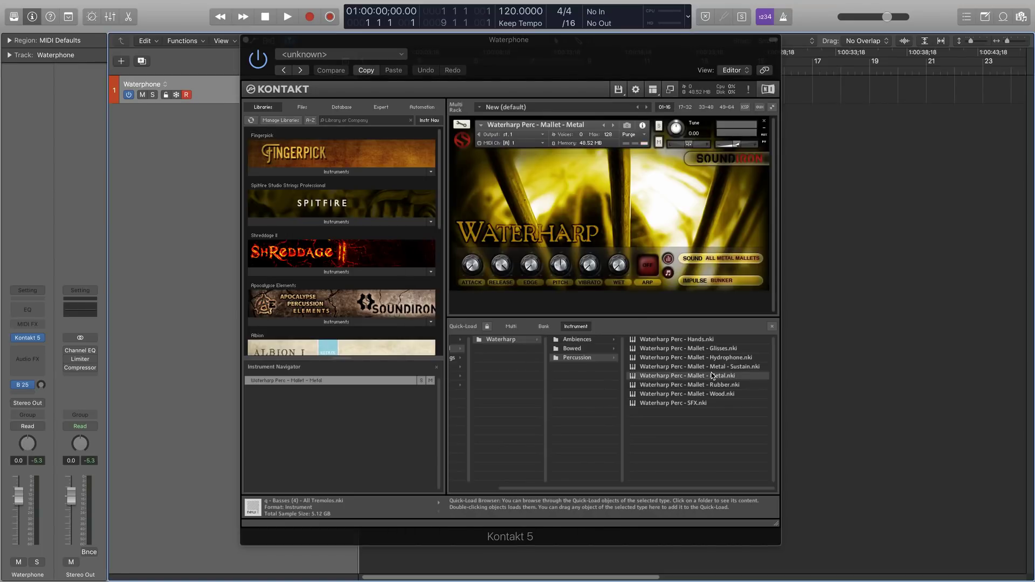
{"action": "key", "text": "F7"}
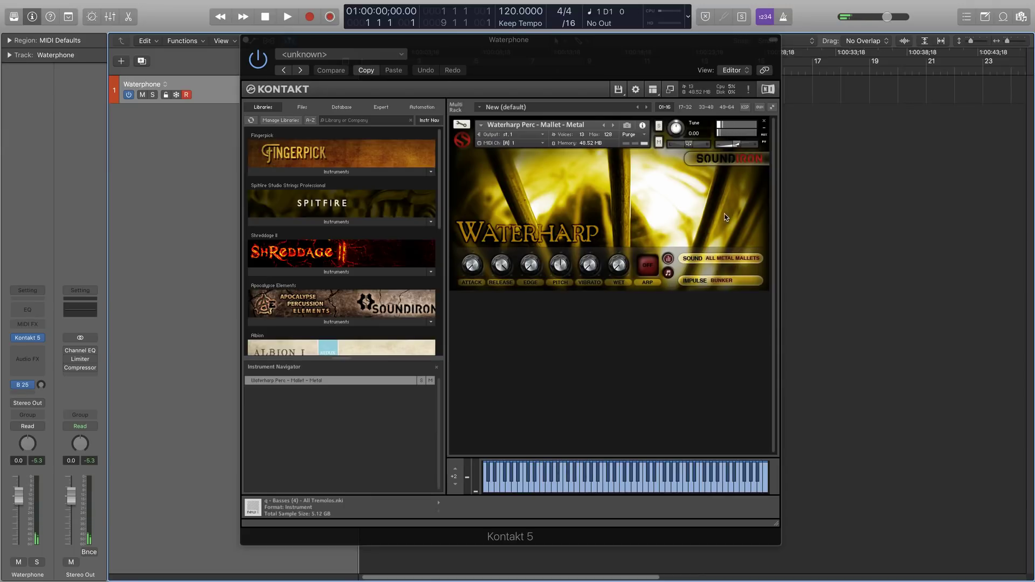
Audition the sounds Mallet Metal 1, 2, 3, 7 and 8 one after another in the metal mallet instrument
{"action": "left_click", "coordinate": [735, 257]}
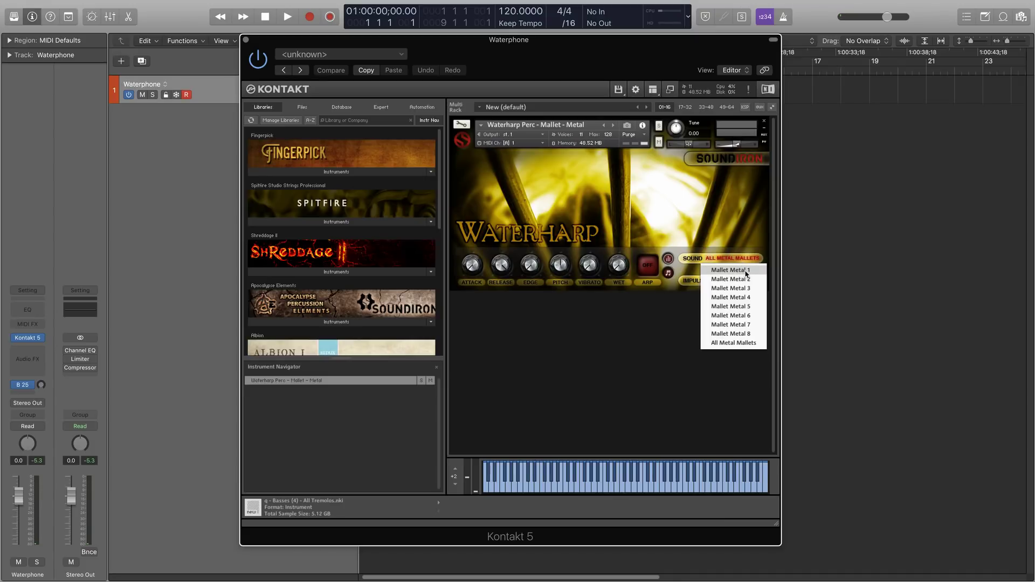
{"action": "left_click", "coordinate": [748, 271]}
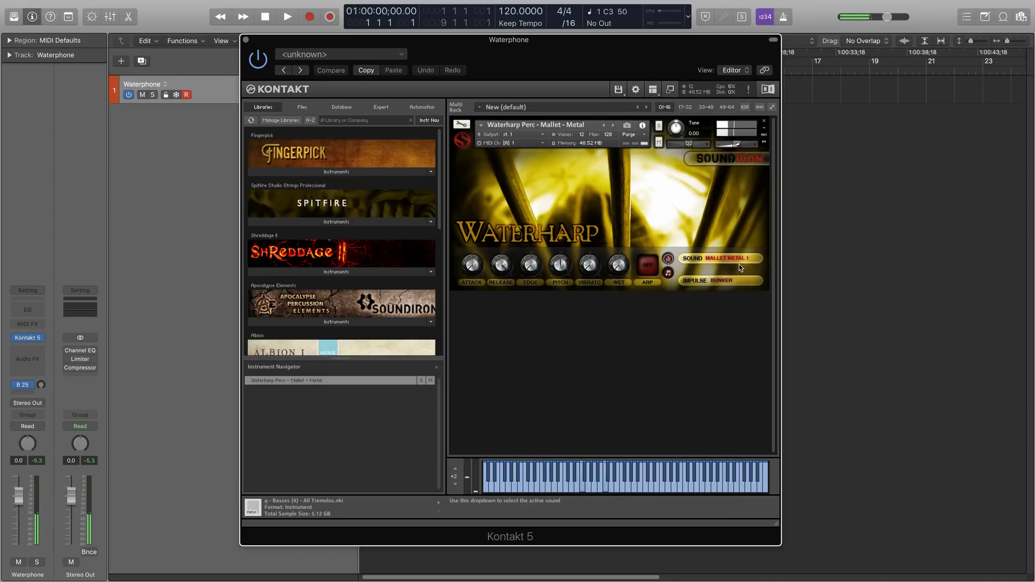
{"action": "left_click", "coordinate": [742, 260]}
{"action": "left_click", "coordinate": [741, 279]}
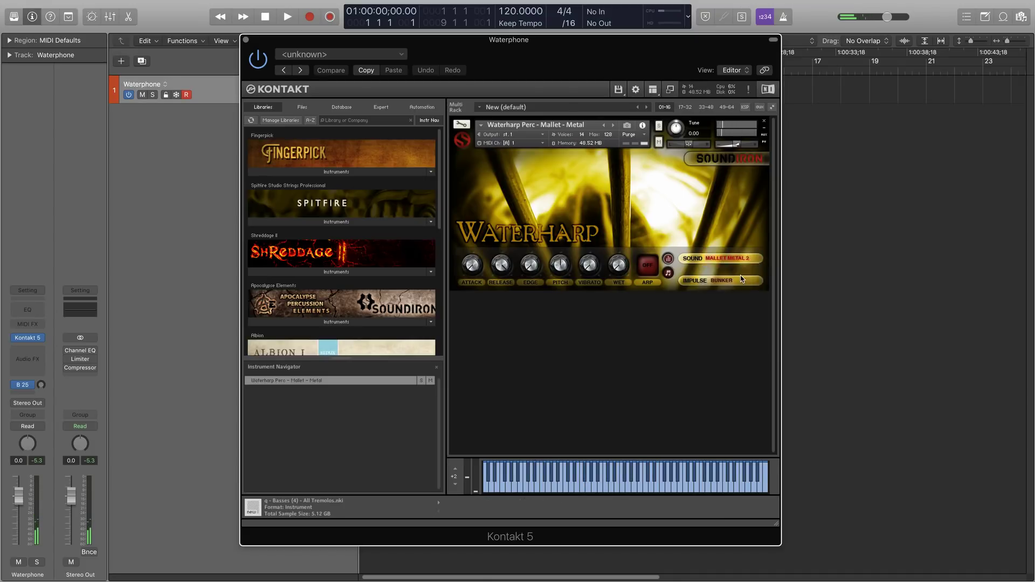
{"action": "left_click", "coordinate": [741, 260]}
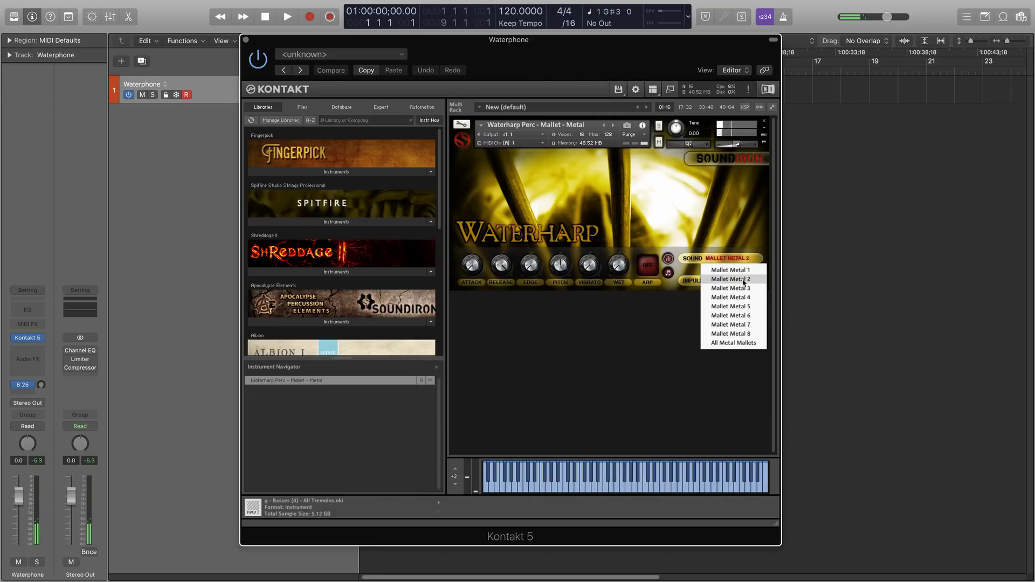
{"action": "left_click", "coordinate": [736, 289]}
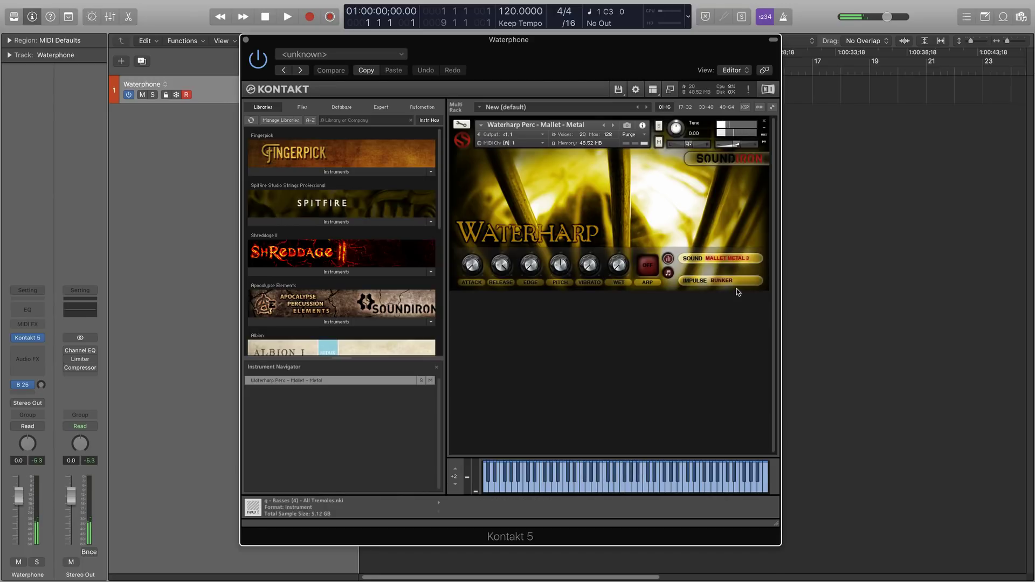
{"action": "left_click", "coordinate": [726, 260]}
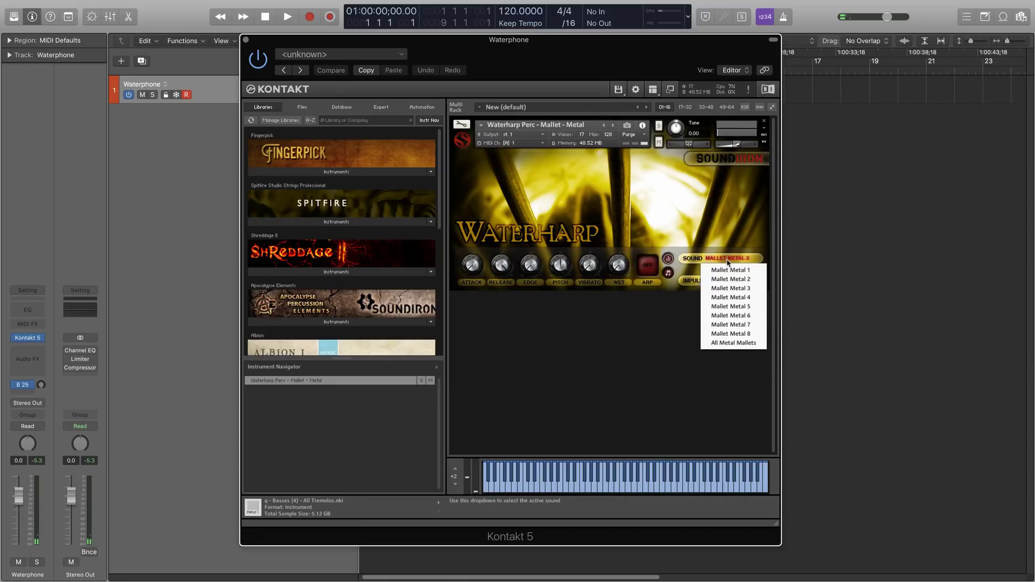
{"action": "left_click", "coordinate": [735, 325]}
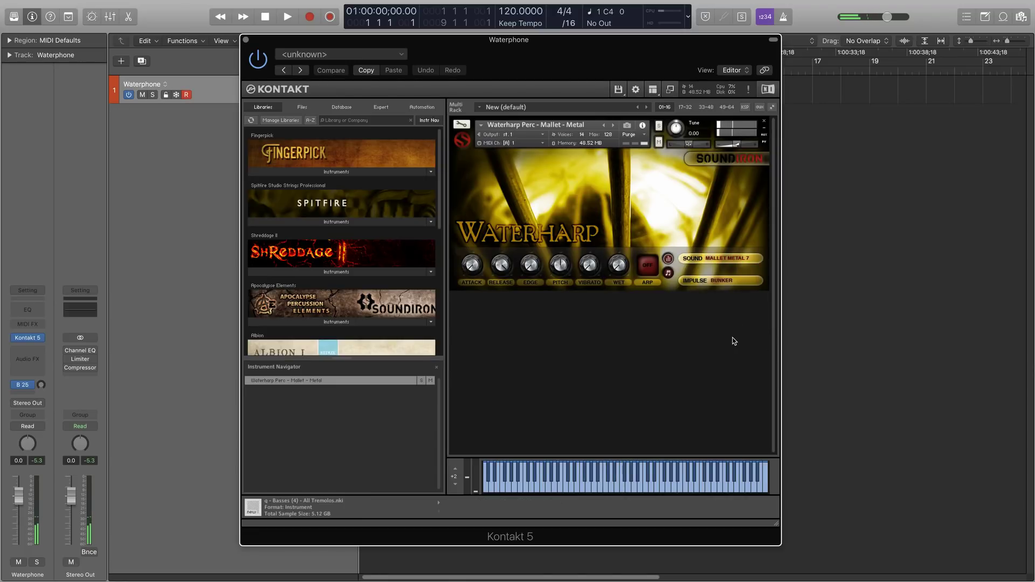
{"action": "left_click", "coordinate": [726, 259]}
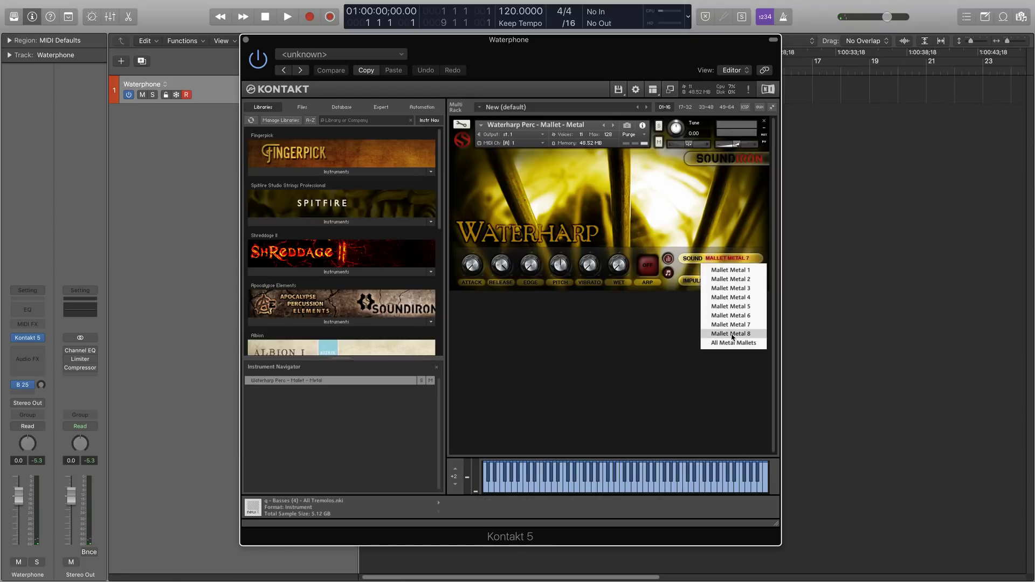
{"action": "left_click", "coordinate": [732, 336]}
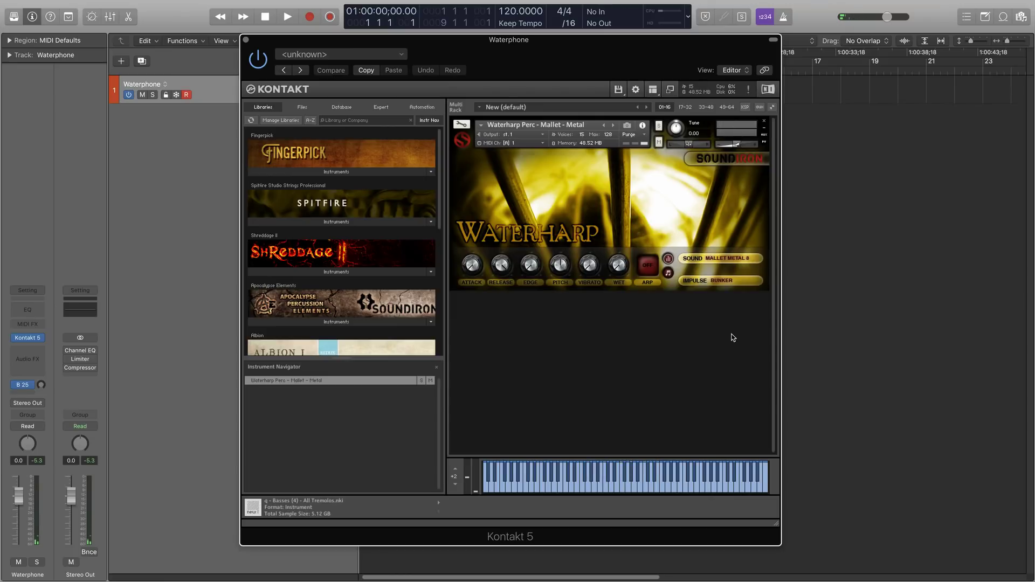
Close the metal mallet instrument without saving, load Waterharp Perc - Mallet - Rubber, and hide the Quick-Load browser
{"action": "right_click", "coordinate": [733, 337]}
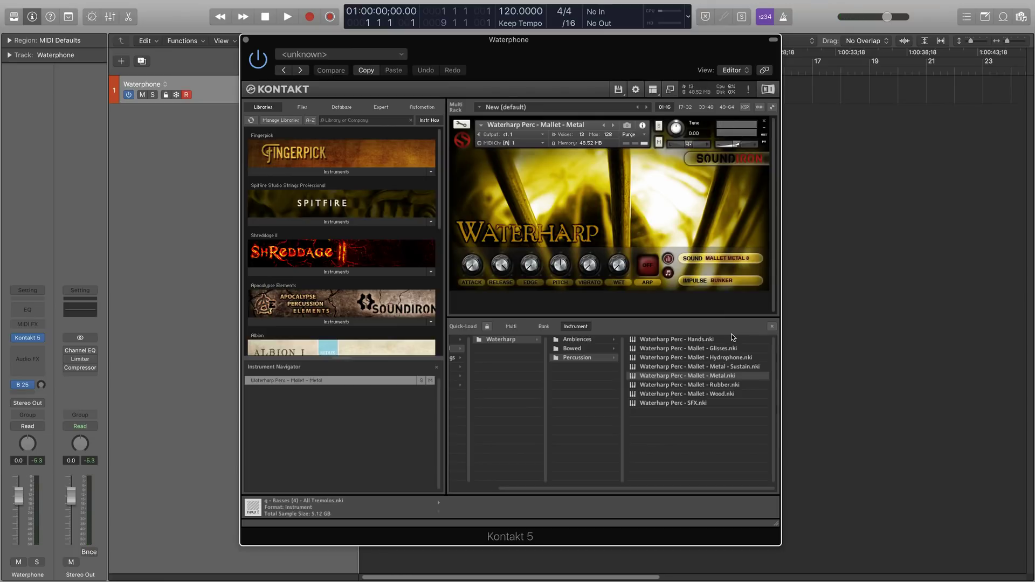
{"action": "left_click", "coordinate": [765, 121]}
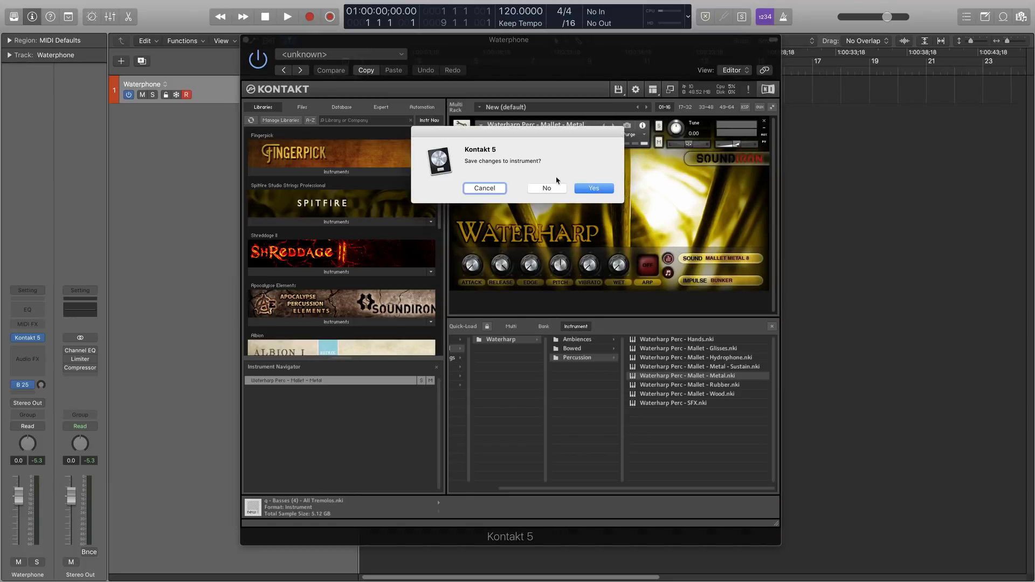
{"action": "left_click", "coordinate": [547, 188]}
{"action": "double_click", "coordinate": [693, 385]}
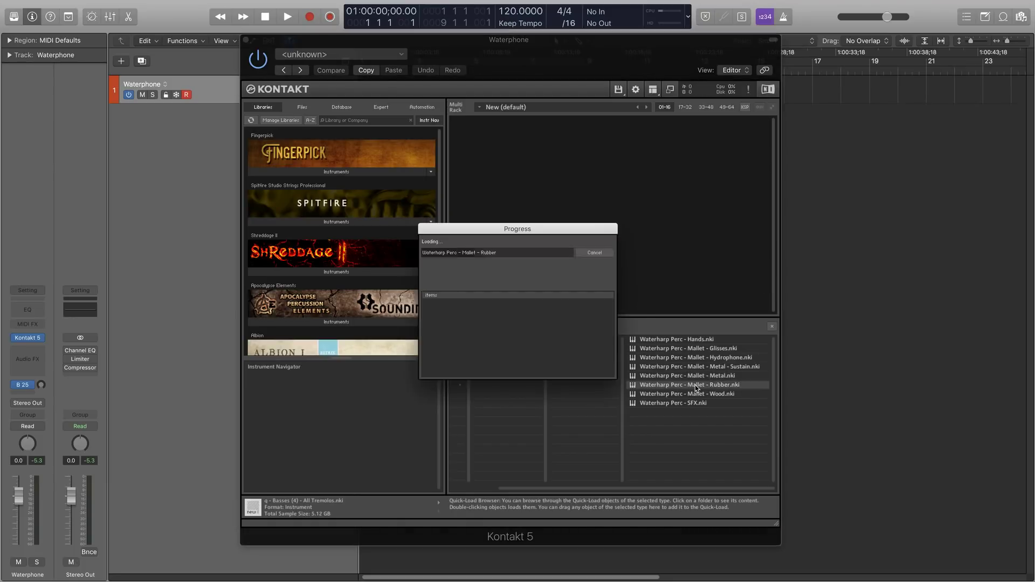
{"action": "right_click", "coordinate": [692, 300]}
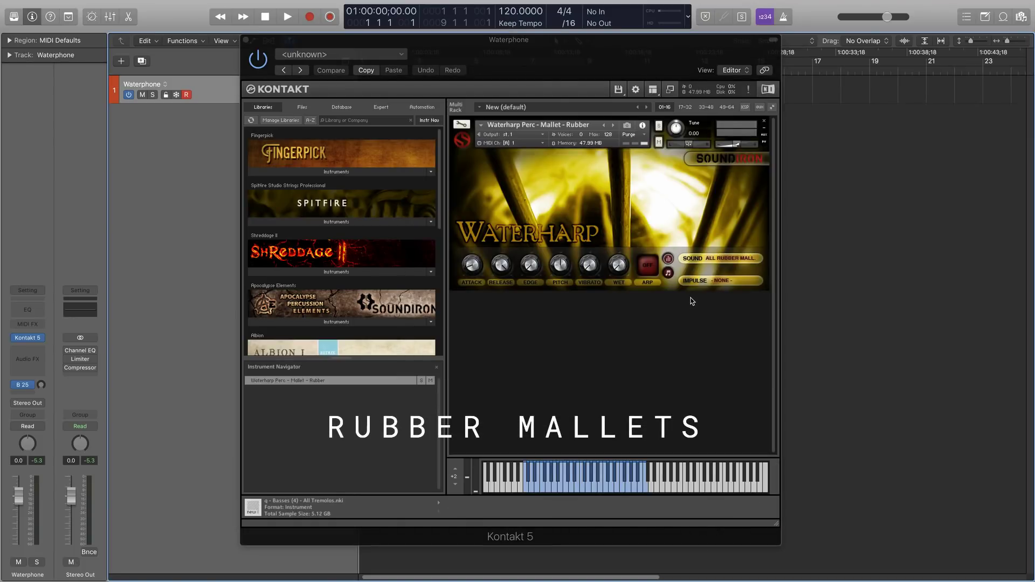
{"action": "left_click", "coordinate": [745, 144]}
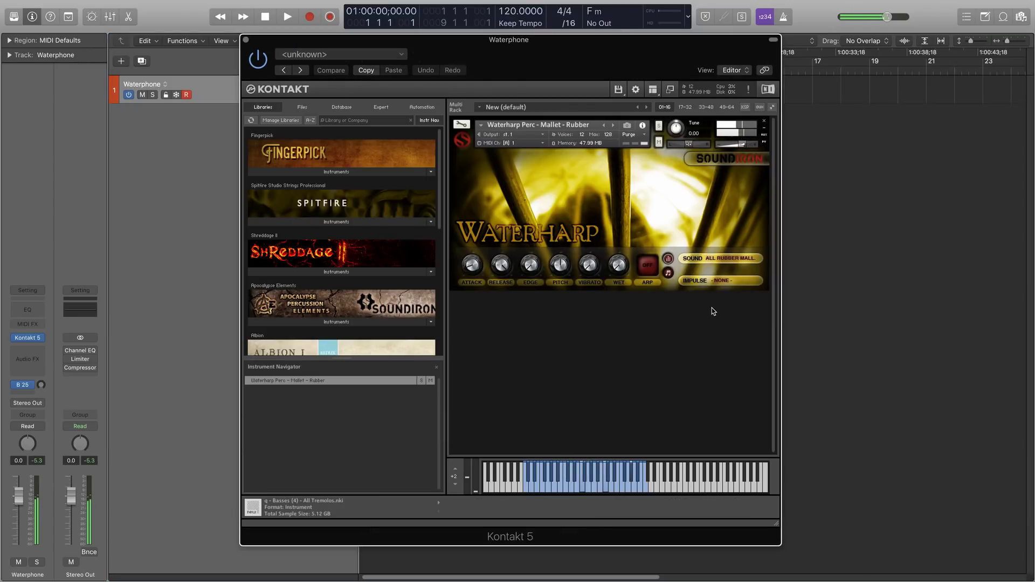
Audition Mallet Rubber 1 and Mallet Rubber 10 in the rubber mallet instrument, ending on All Rubber Mallets
{"action": "left_click", "coordinate": [727, 259]}
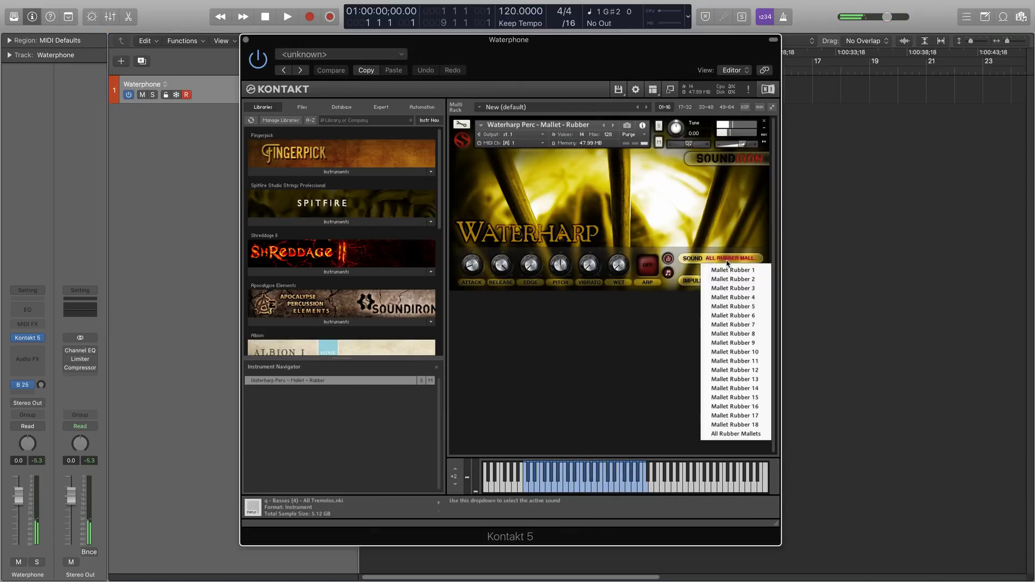
{"action": "left_click", "coordinate": [734, 270]}
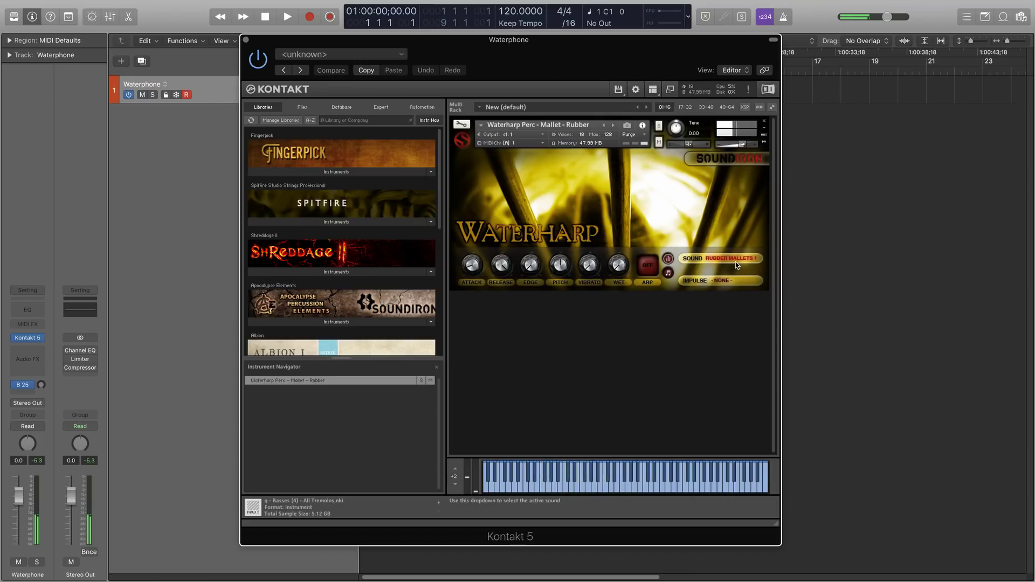
{"action": "left_click", "coordinate": [735, 261]}
{"action": "left_click", "coordinate": [719, 352]}
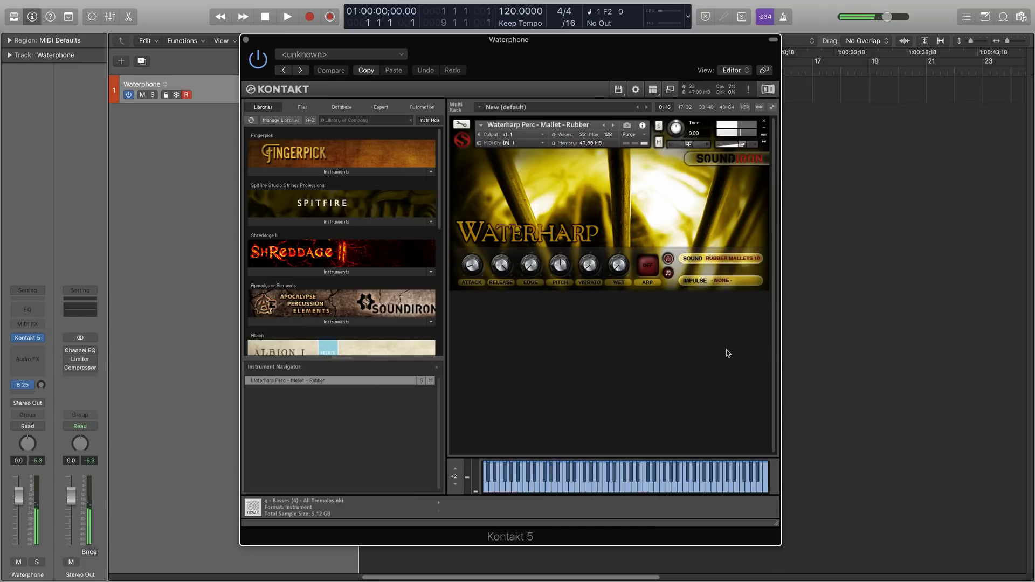
{"action": "left_click", "coordinate": [747, 267]}
{"action": "left_click", "coordinate": [725, 351]}
{"action": "left_click", "coordinate": [720, 259]}
{"action": "left_click", "coordinate": [729, 436]}
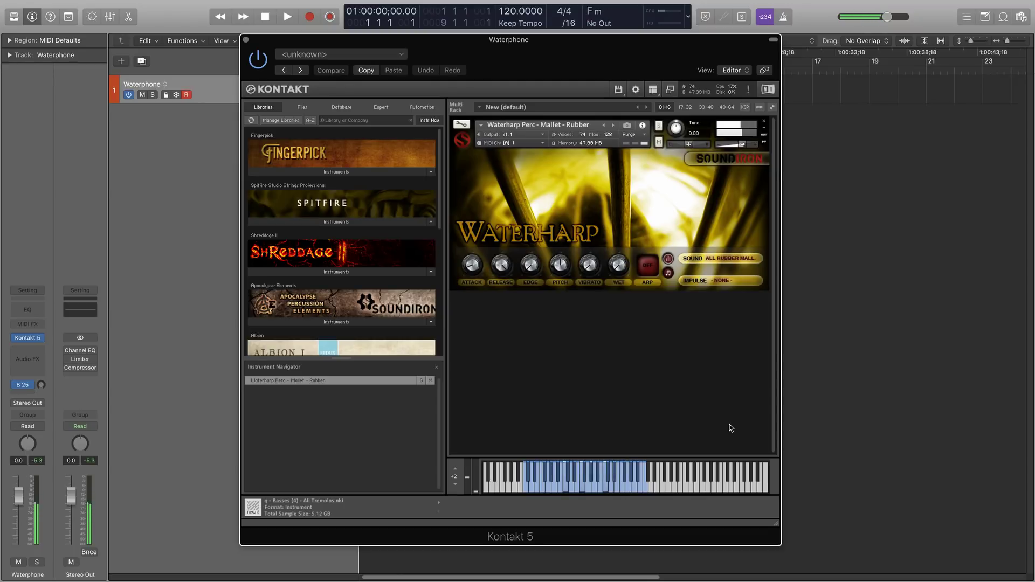
Close the rubber mallet instrument without saving and load Waterharp Perc - Mallet - Wood in its place
{"action": "left_click", "coordinate": [763, 123]}
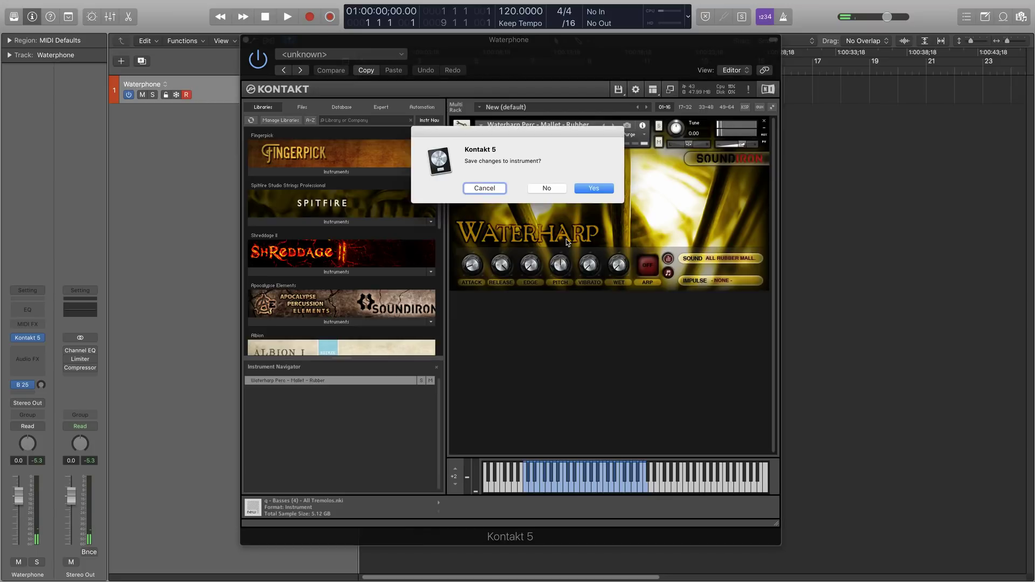
{"action": "left_click", "coordinate": [546, 190]}
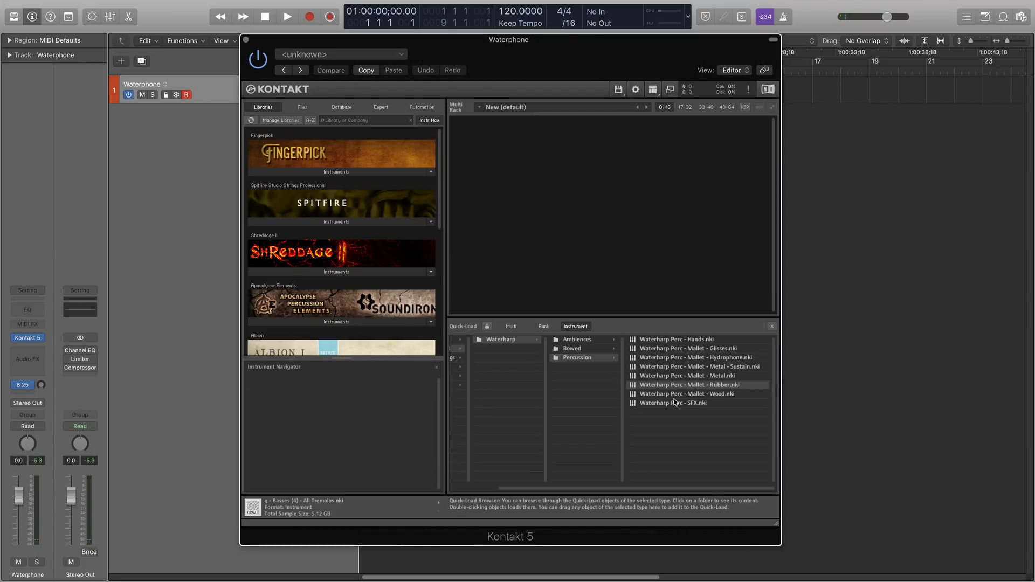
{"action": "double_click", "coordinate": [692, 394]}
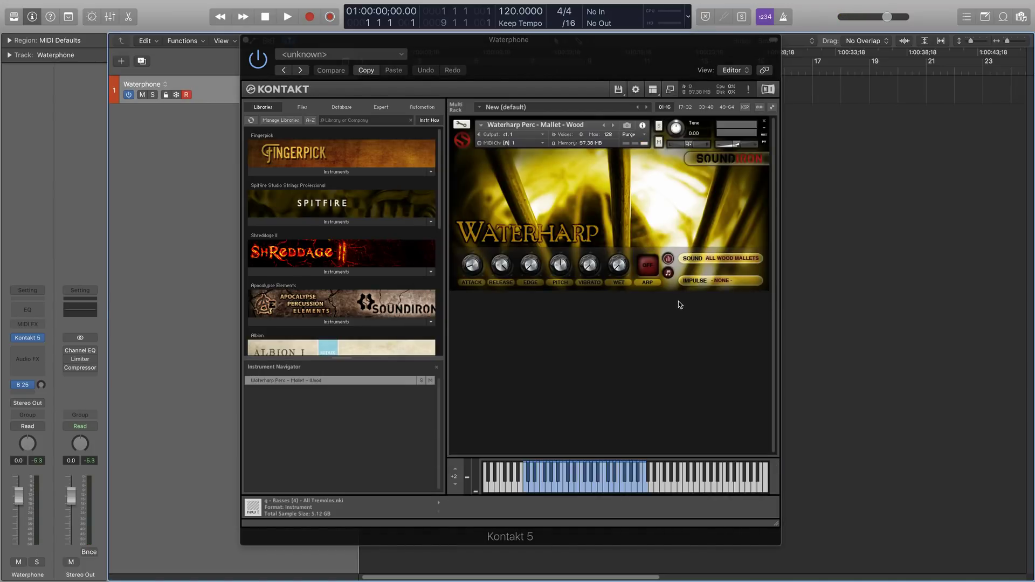
Audition the sounds Mallet Wood 2, 10 and 15 one after another in the wood mallet instrument
{"action": "left_click", "coordinate": [729, 264]}
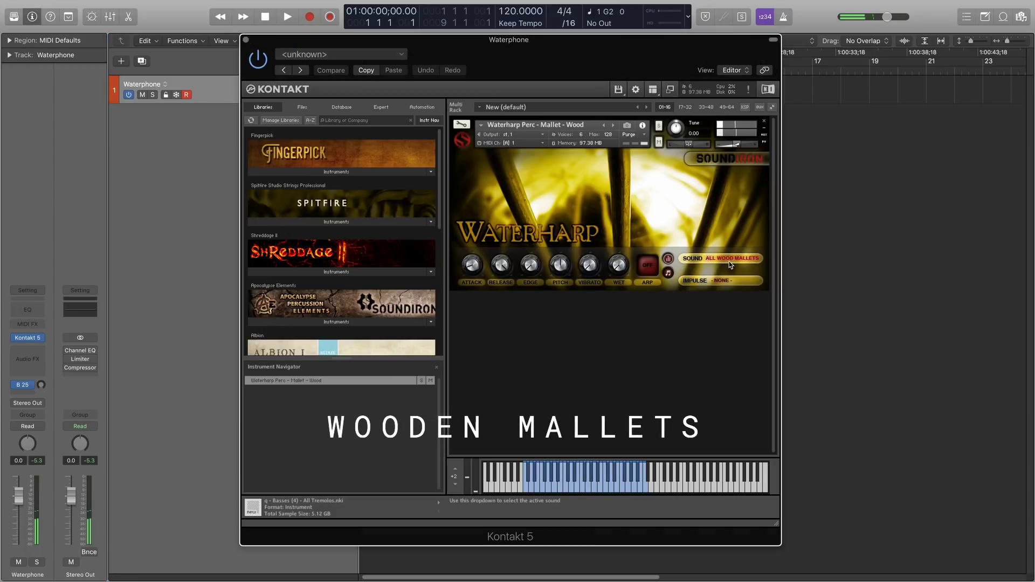
{"action": "left_click", "coordinate": [730, 280]}
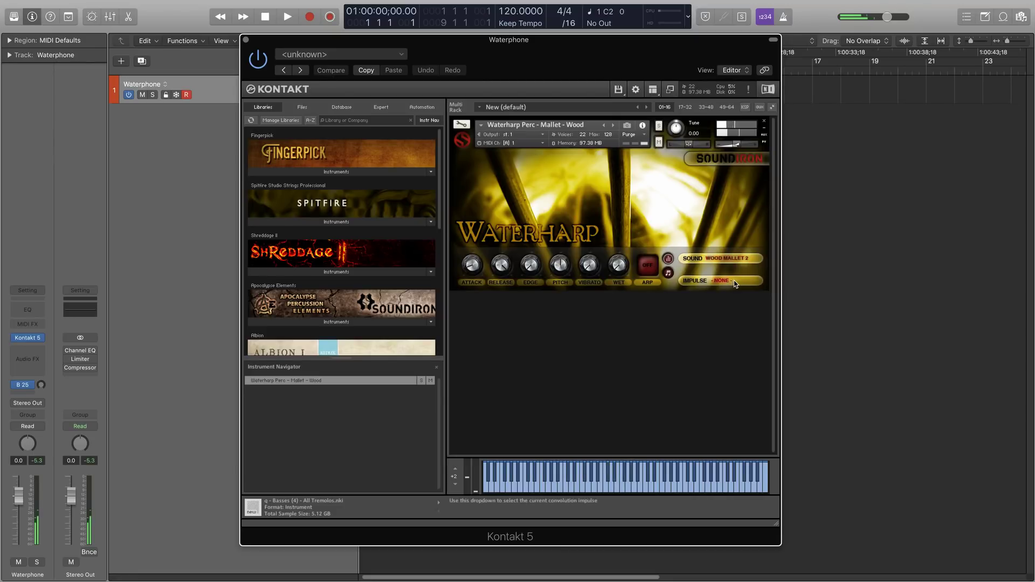
{"action": "left_click", "coordinate": [723, 257]}
{"action": "left_click", "coordinate": [721, 351]}
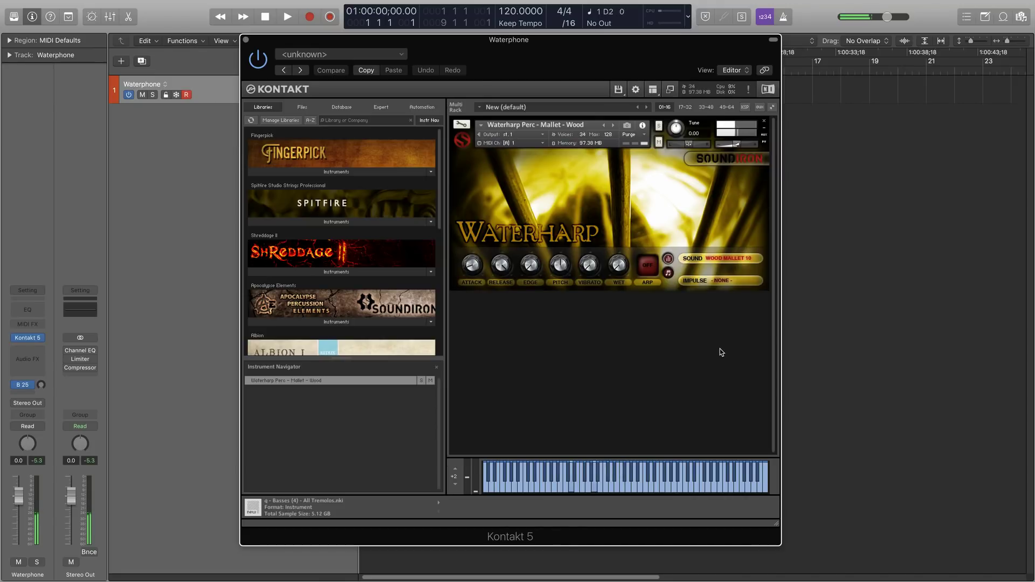
{"action": "left_click", "coordinate": [725, 254]}
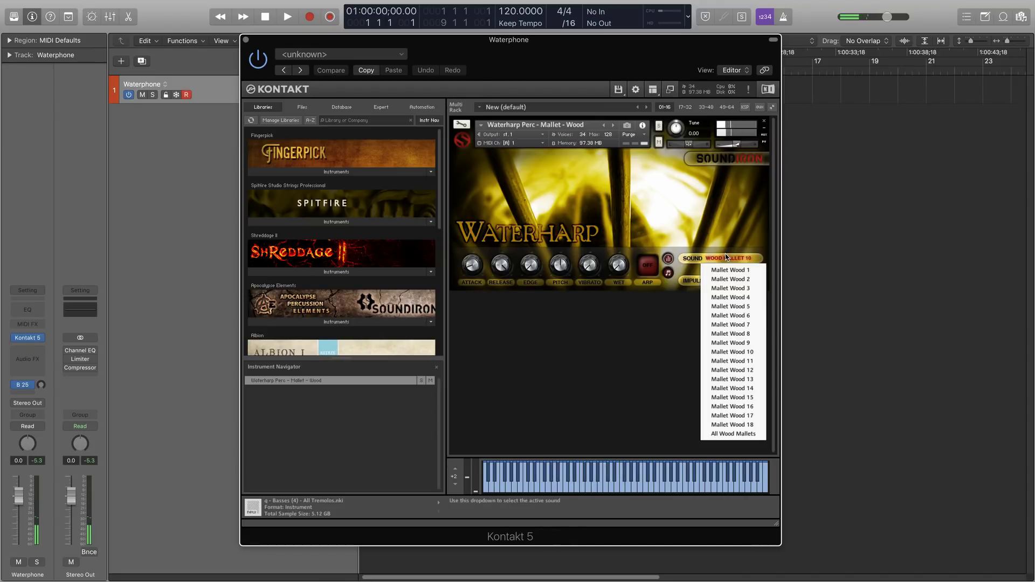
{"action": "left_click", "coordinate": [739, 398]}
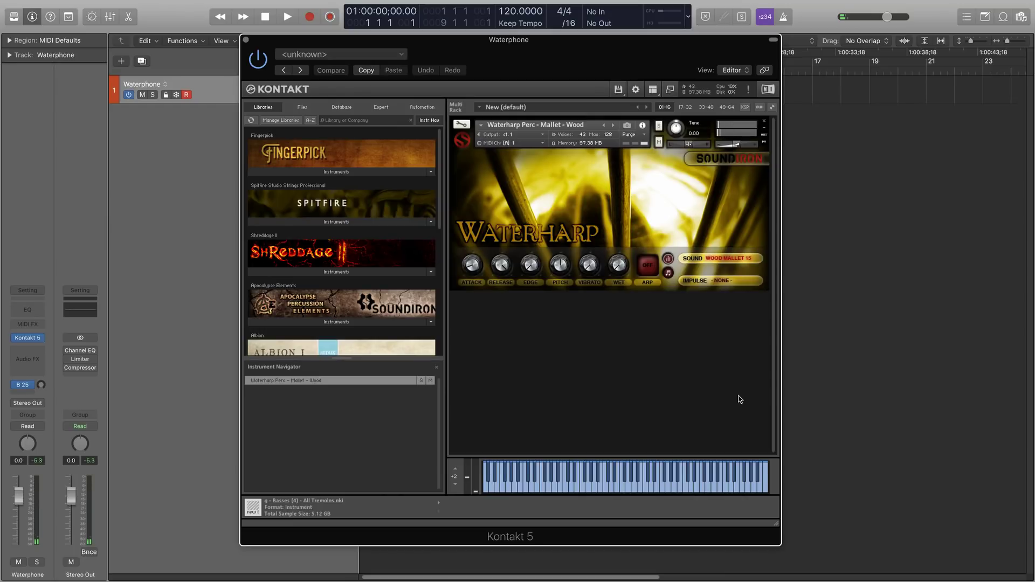
Replace the wood mallet instrument, without saving it, with Waterharp Perc - Mallet - Metal - Sustain and audition Mallet Metal 1
{"action": "right_click", "coordinate": [740, 399]}
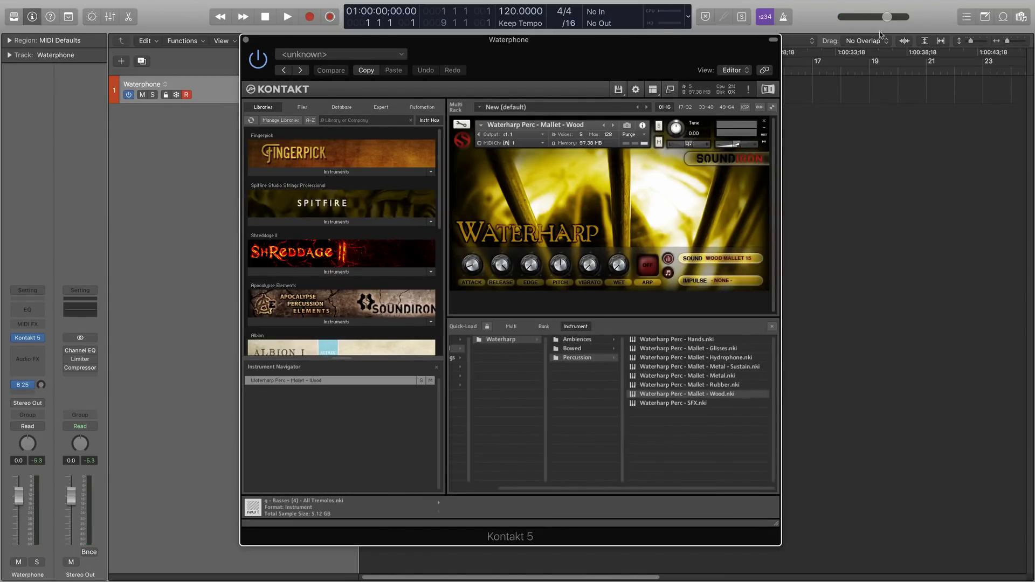
{"action": "left_click", "coordinate": [764, 121]}
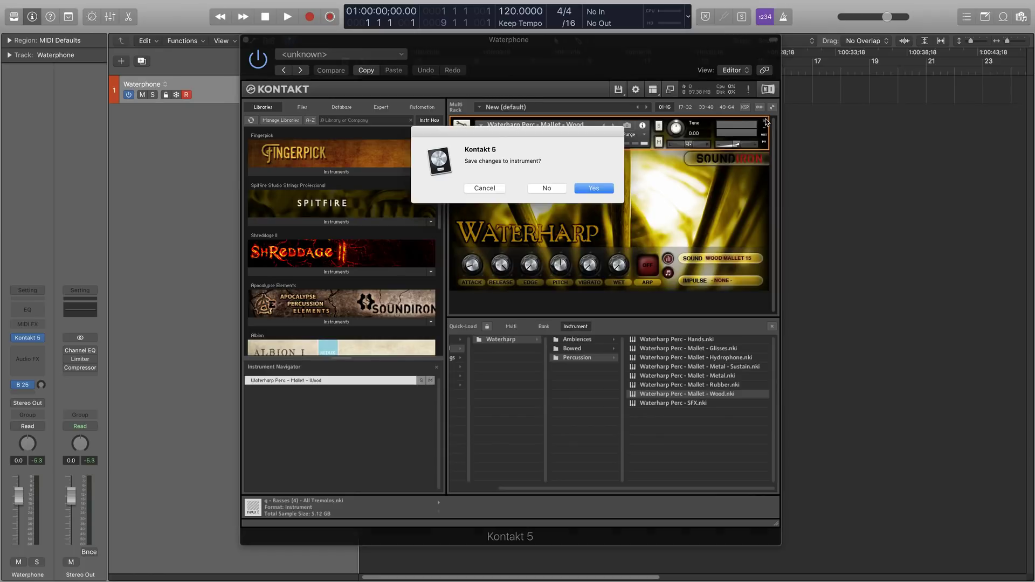
{"action": "left_click", "coordinate": [548, 188]}
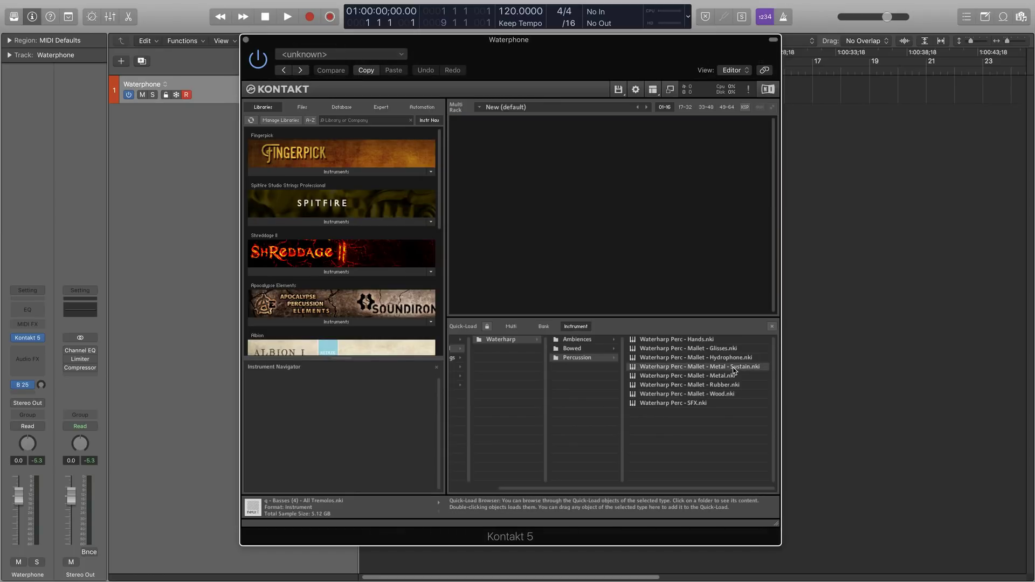
{"action": "left_click_drag", "start_coordinate": [733, 370], "coordinate": [712, 305]}
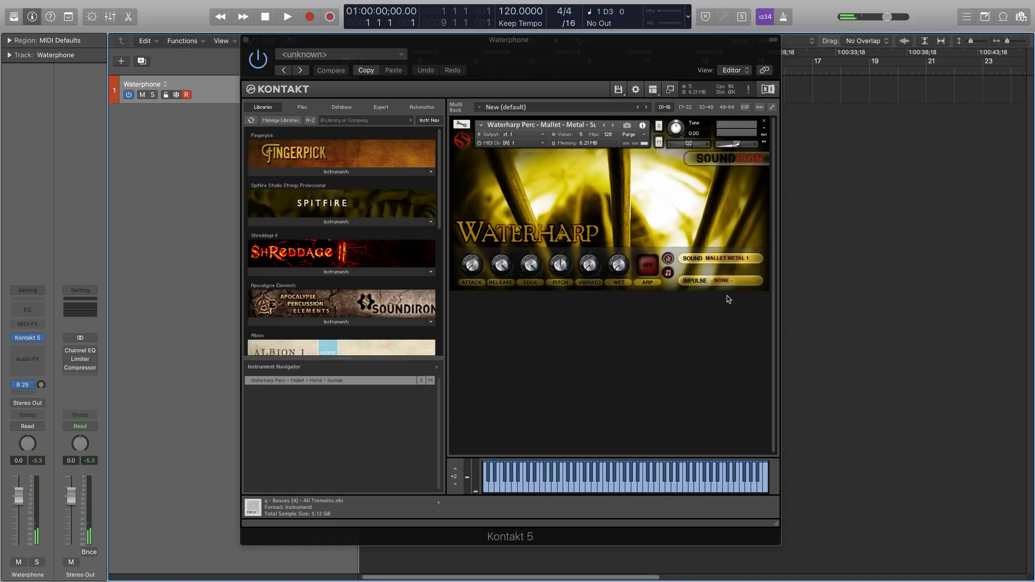
{"action": "left_click", "coordinate": [728, 259]}
{"action": "left_click", "coordinate": [730, 270]}
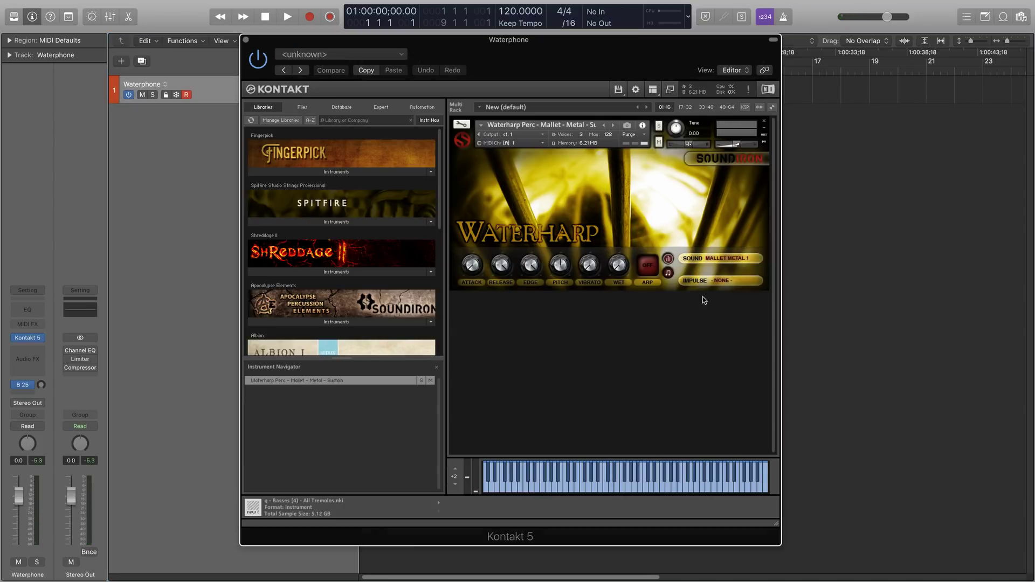
Replace the sustained metal mallet instrument with Waterharp Perc - Mallet - Glisses and hide the Quick-Load browser
{"action": "right_click", "coordinate": [702, 296]}
{"action": "double_click", "coordinate": [733, 349]}
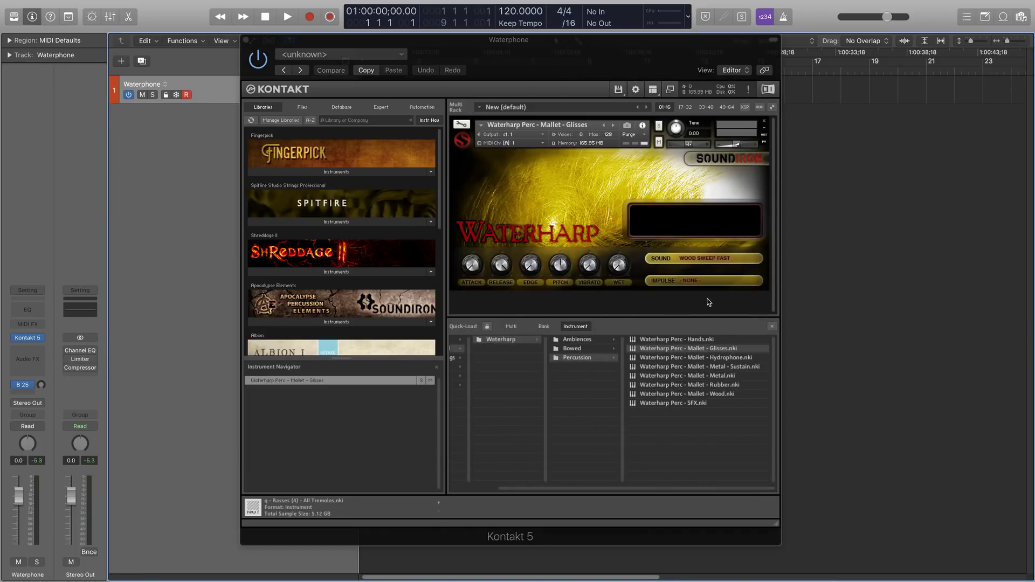
{"action": "right_click", "coordinate": [701, 306]}
Audition the default wood sweep followed by Wood Mallet Sweep Thin Medium in the Glisses instrument
{"action": "mouse_move", "coordinate": [750, 144]}
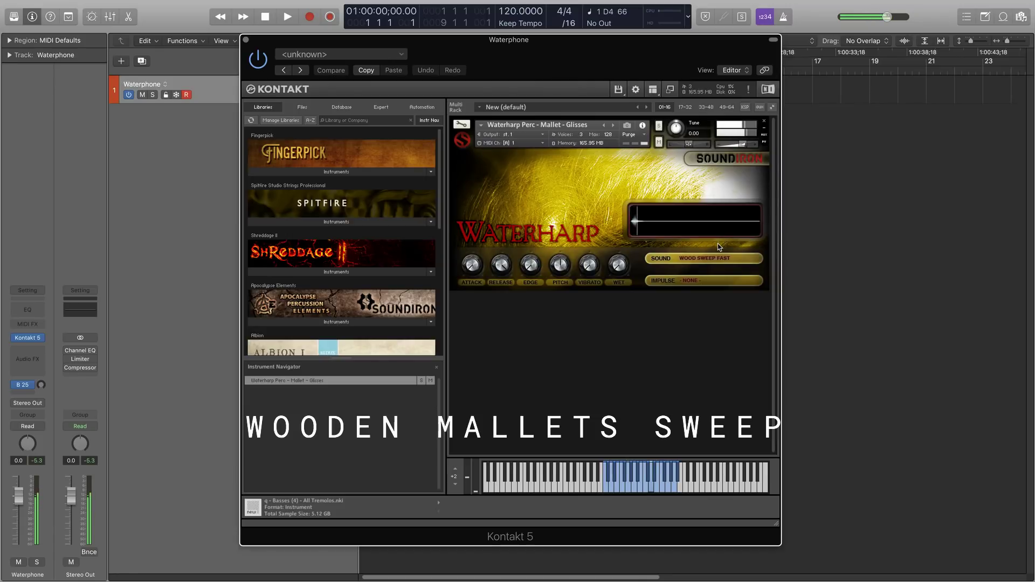
{"action": "left_click", "coordinate": [715, 258]}
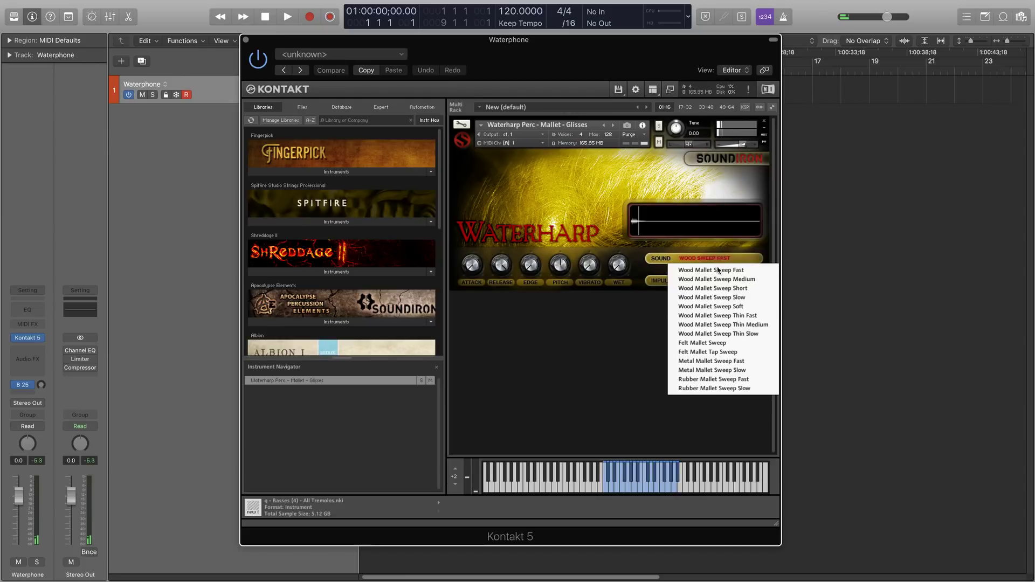
{"action": "left_click", "coordinate": [729, 325]}
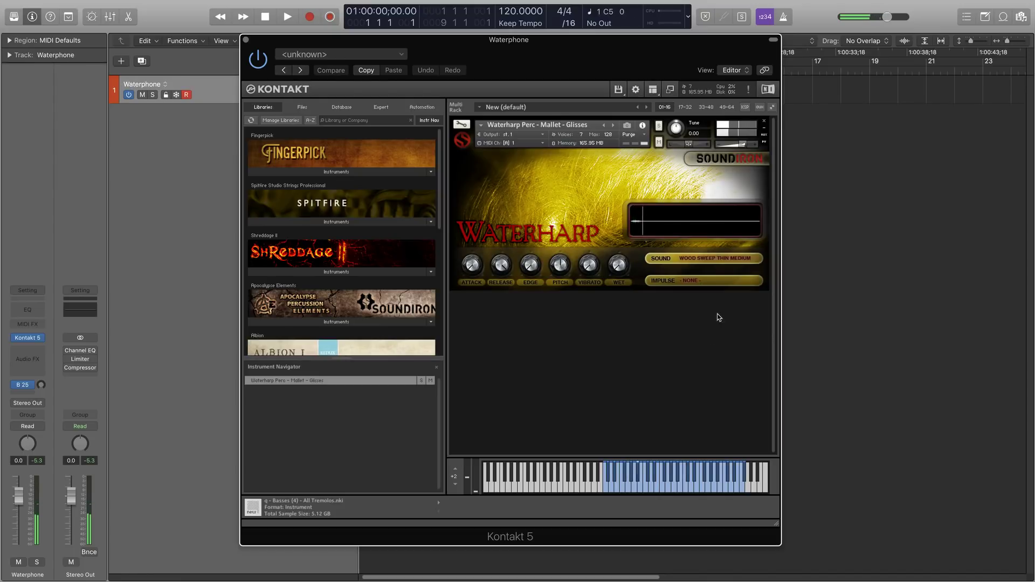
{"action": "left_click", "coordinate": [703, 258]}
{"action": "left_click", "coordinate": [701, 326]}
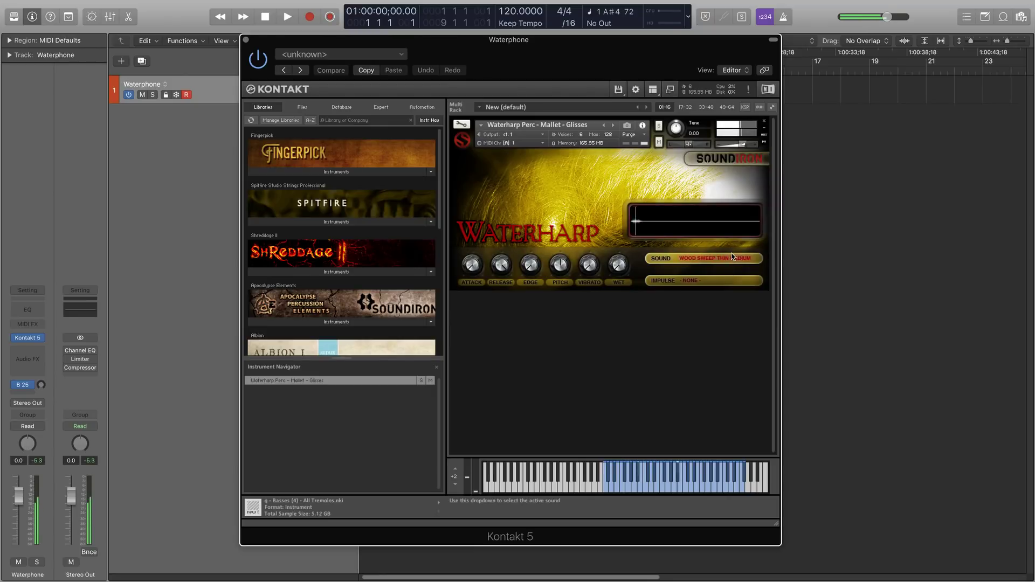
Audition Felt Mallet Sweep, Rubber Mallet Sweep Fast and Rubber Mallet Sweep Slow in the Glisses instrument
{"action": "left_click", "coordinate": [727, 259]}
{"action": "left_click", "coordinate": [716, 345]}
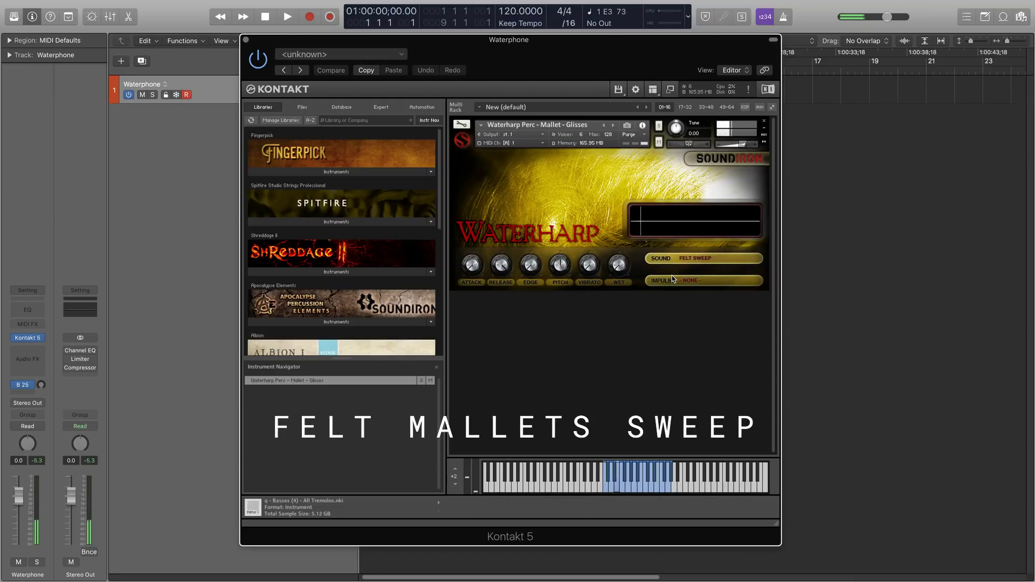
{"action": "left_click", "coordinate": [711, 260]}
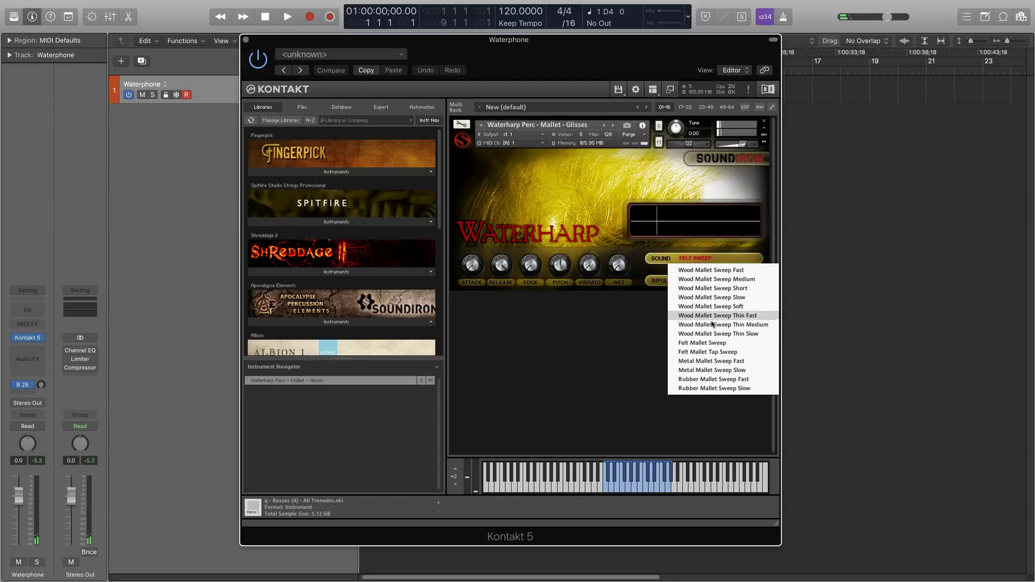
{"action": "left_click", "coordinate": [712, 379]}
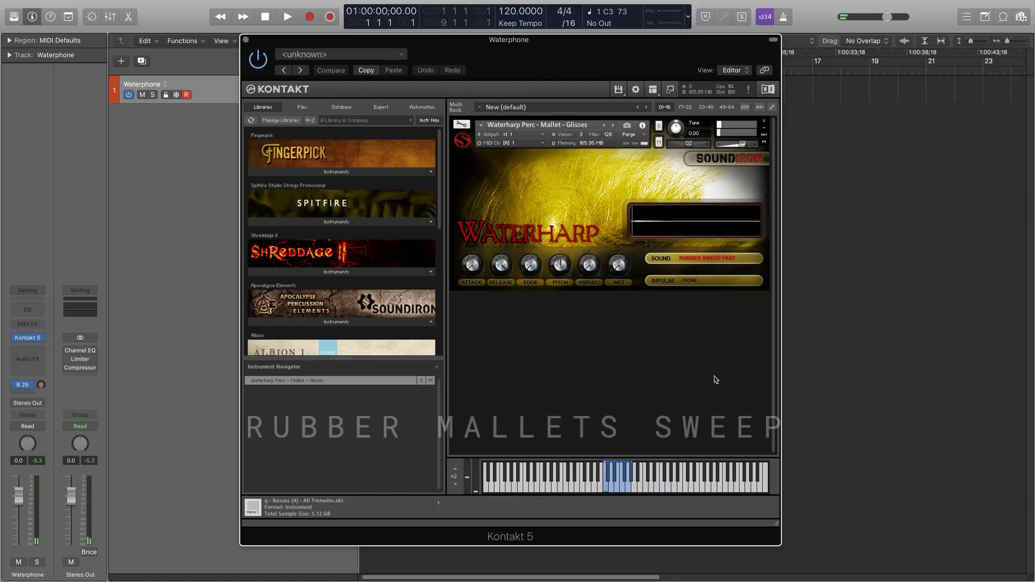
{"action": "left_click", "coordinate": [720, 258]}
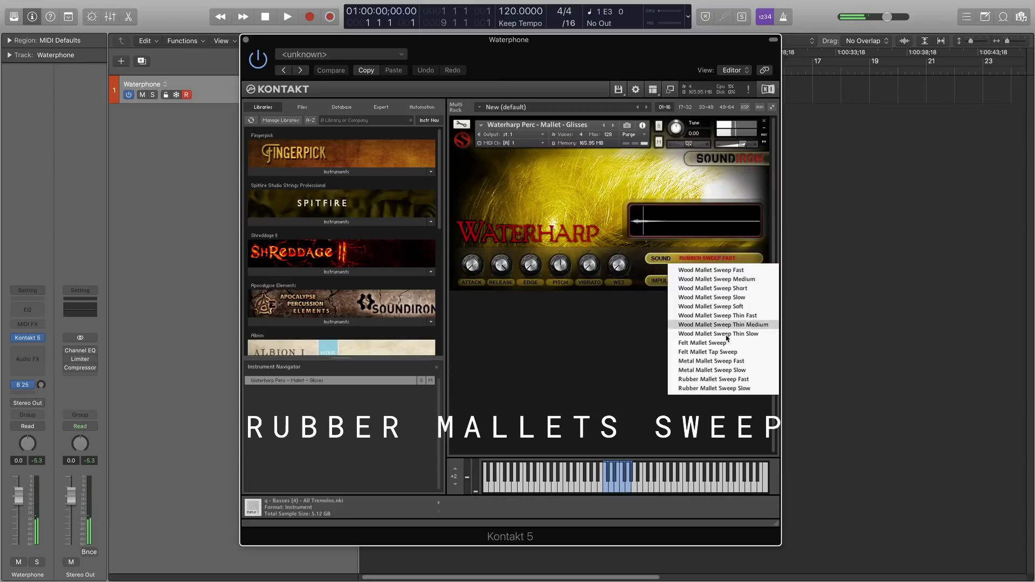
{"action": "left_click", "coordinate": [720, 388]}
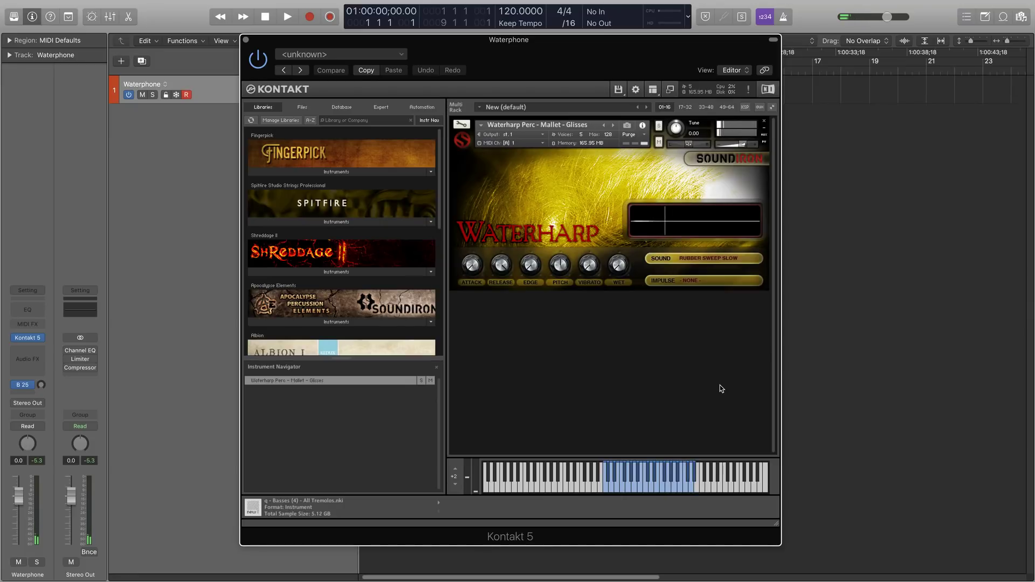
Close the Glisses instrument without saving and load Waterharp Perc - Mallet - Hydrophone from the Percussion folder
{"action": "right_click", "coordinate": [720, 388]}
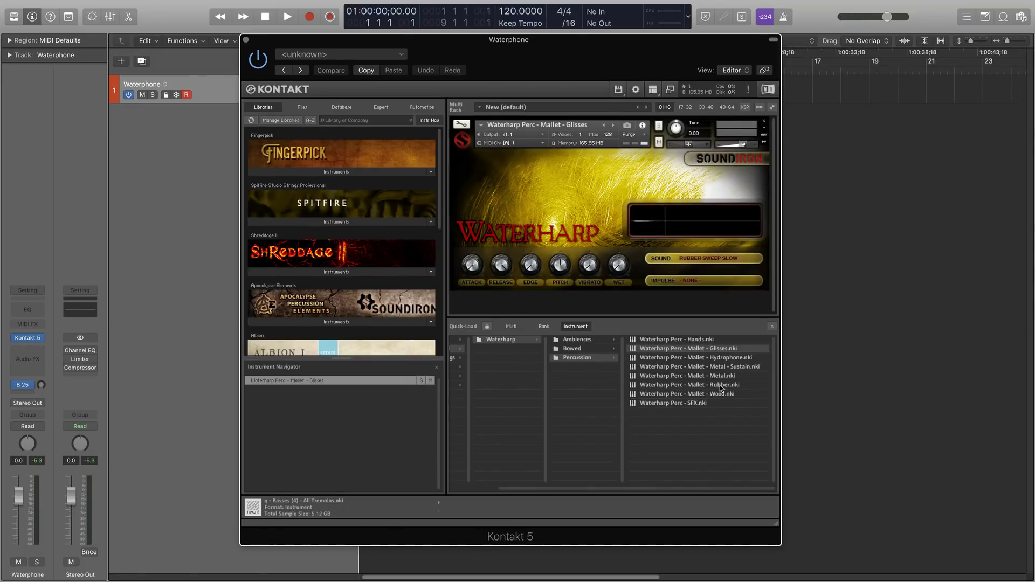
{"action": "left_click", "coordinate": [764, 122]}
{"action": "left_click", "coordinate": [549, 190]}
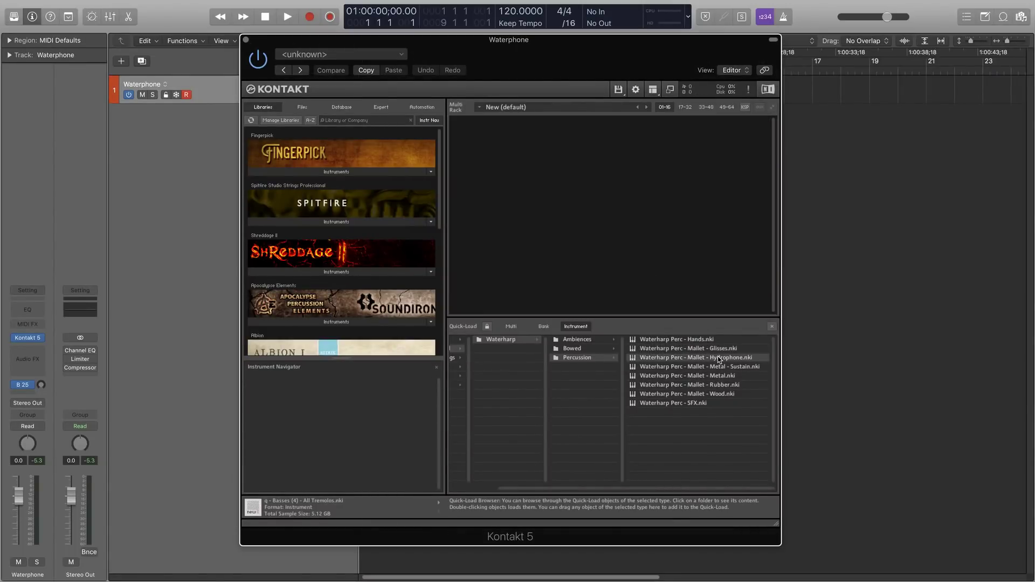
{"action": "double_click", "coordinate": [719, 358]}
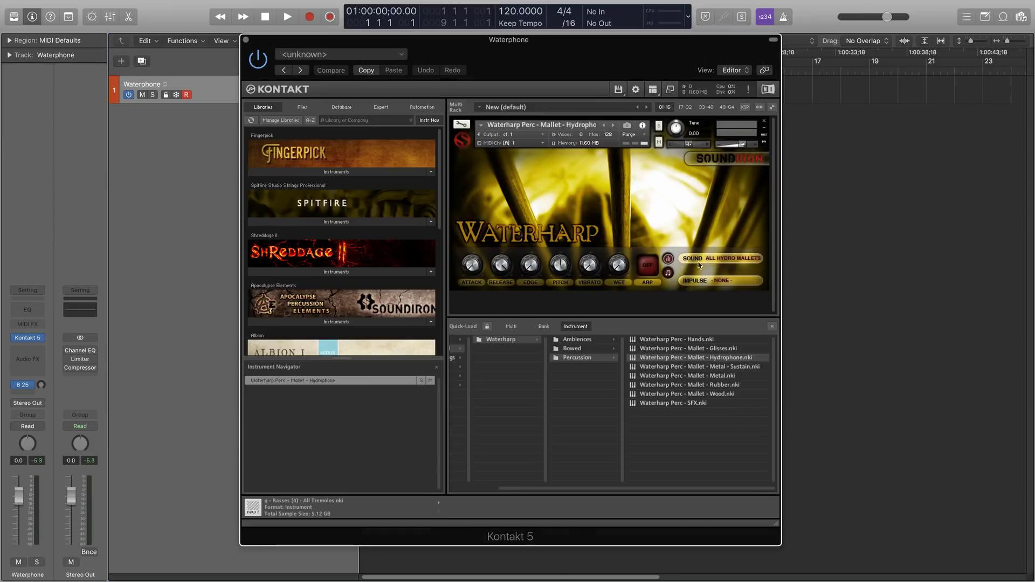
Hide the Quick-Load browser and audition All Hydrophone Mallets followed by Mallet Hydrophone 3 in the Hydrophone instrument
{"action": "right_click", "coordinate": [682, 304]}
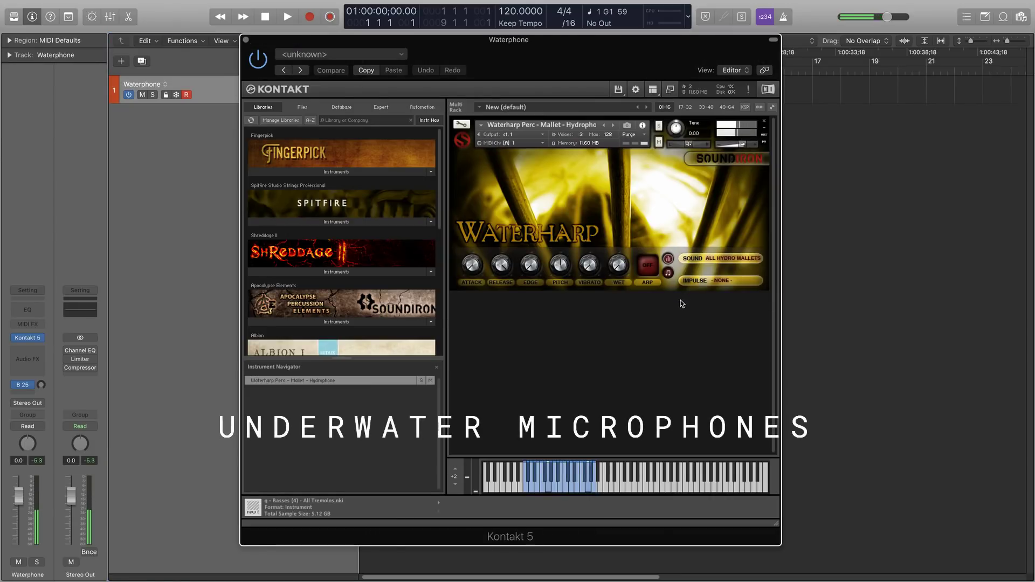
{"action": "left_click", "coordinate": [719, 259]}
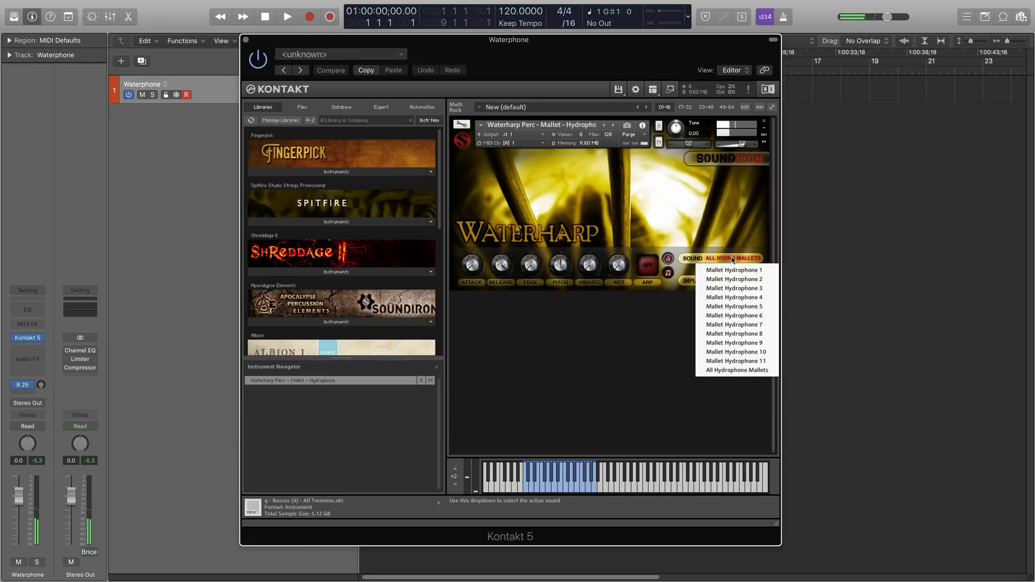
{"action": "left_click", "coordinate": [730, 288]}
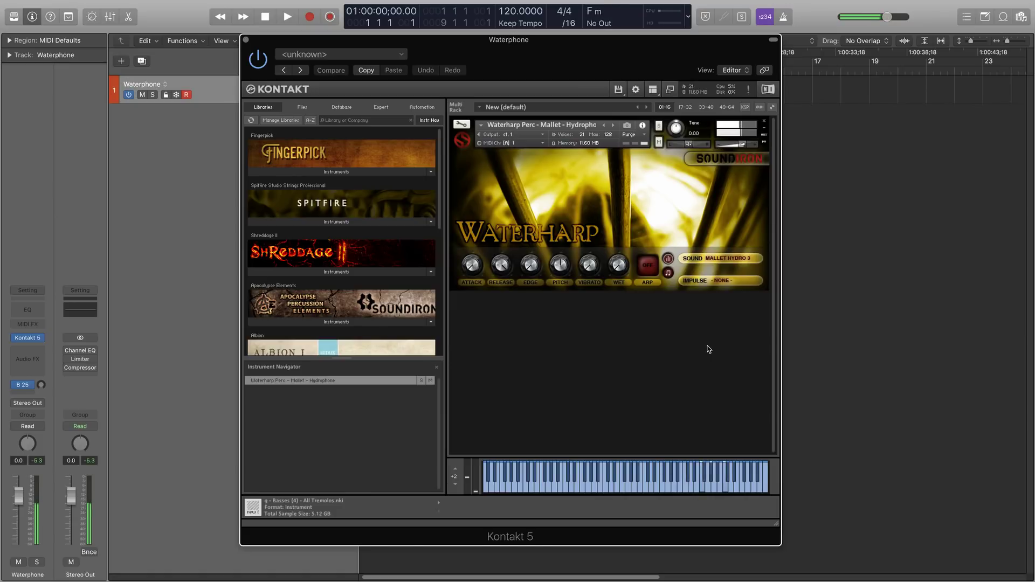
Replace the Hydrophone instrument, without saving it, with Waterharp Perc - Hands and hide the Quick-Load browser
{"action": "left_click", "coordinate": [764, 124]}
{"action": "left_click", "coordinate": [568, 193]}
{"action": "right_click", "coordinate": [681, 307]}
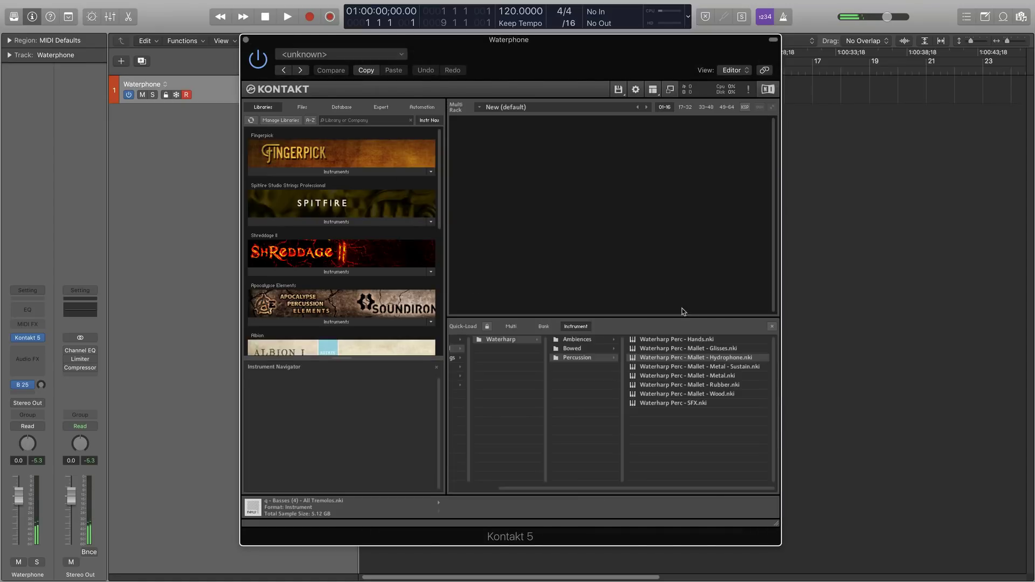
{"action": "double_click", "coordinate": [700, 339]}
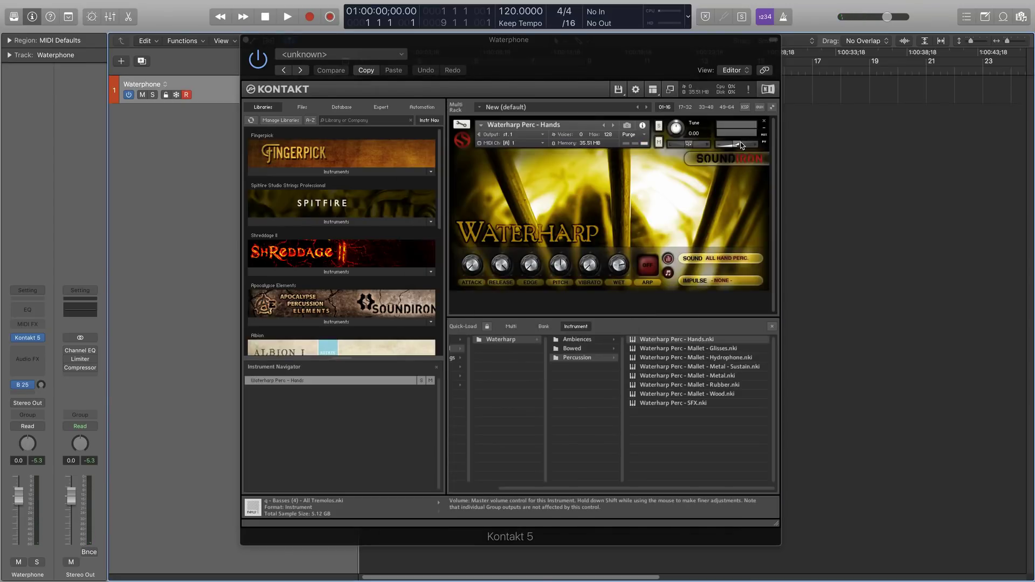
{"action": "right_click", "coordinate": [644, 311]}
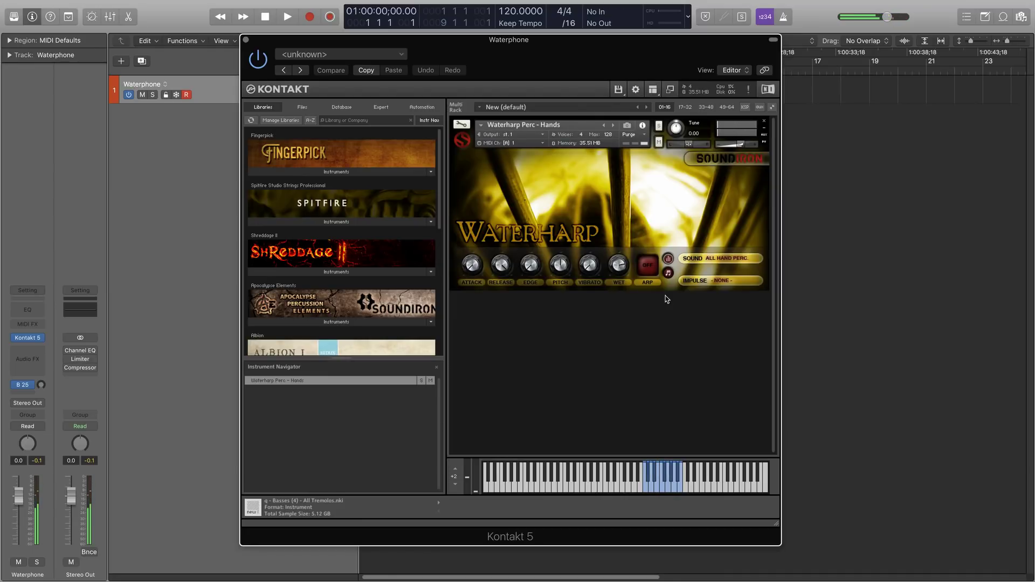
Audition the Palm Open, Palm Closed and Hand Clap sounds in the Hands instrument
{"action": "left_click", "coordinate": [733, 262]}
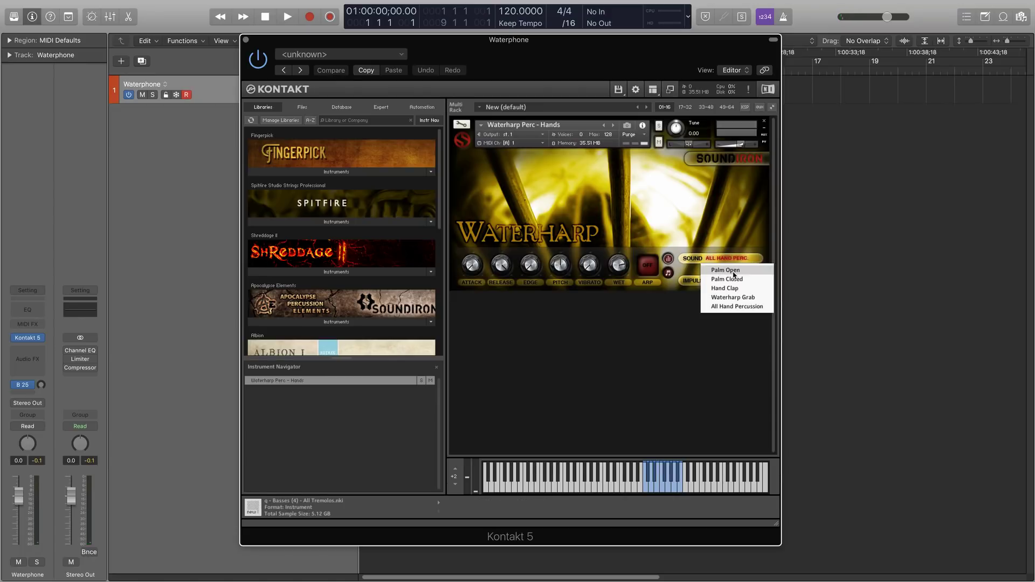
{"action": "left_click", "coordinate": [733, 270]}
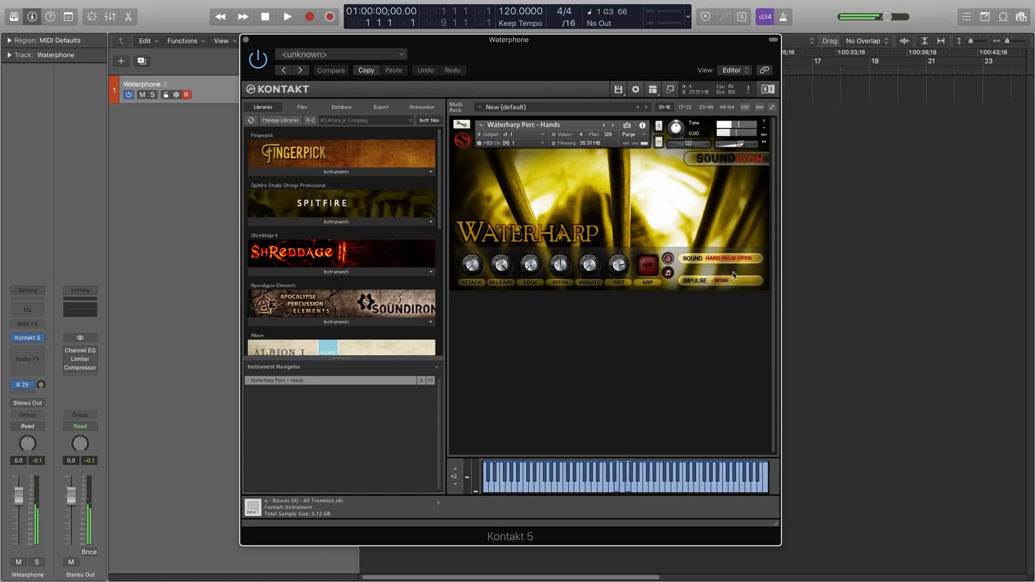
{"action": "left_click", "coordinate": [744, 263]}
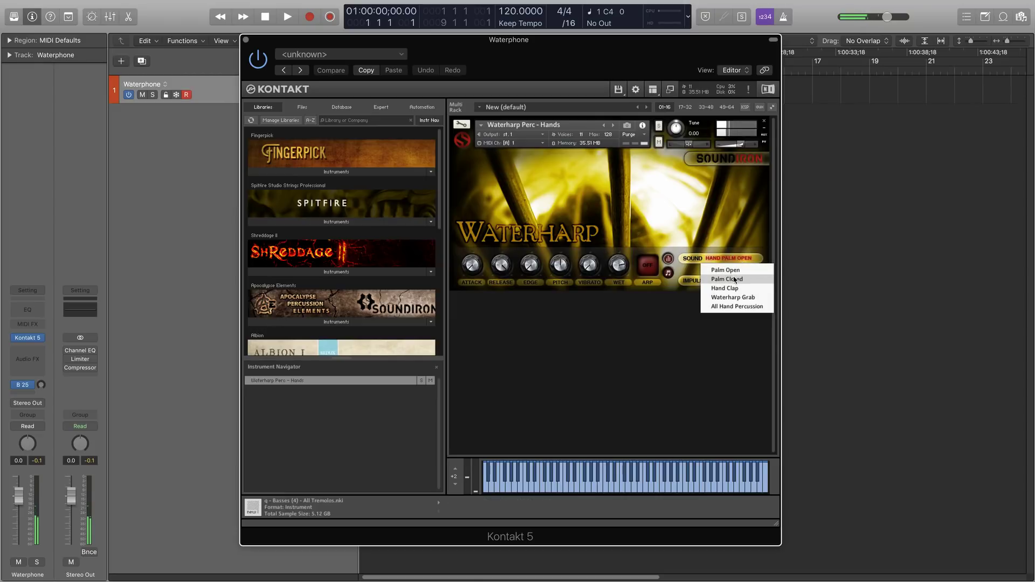
{"action": "left_click", "coordinate": [733, 276]}
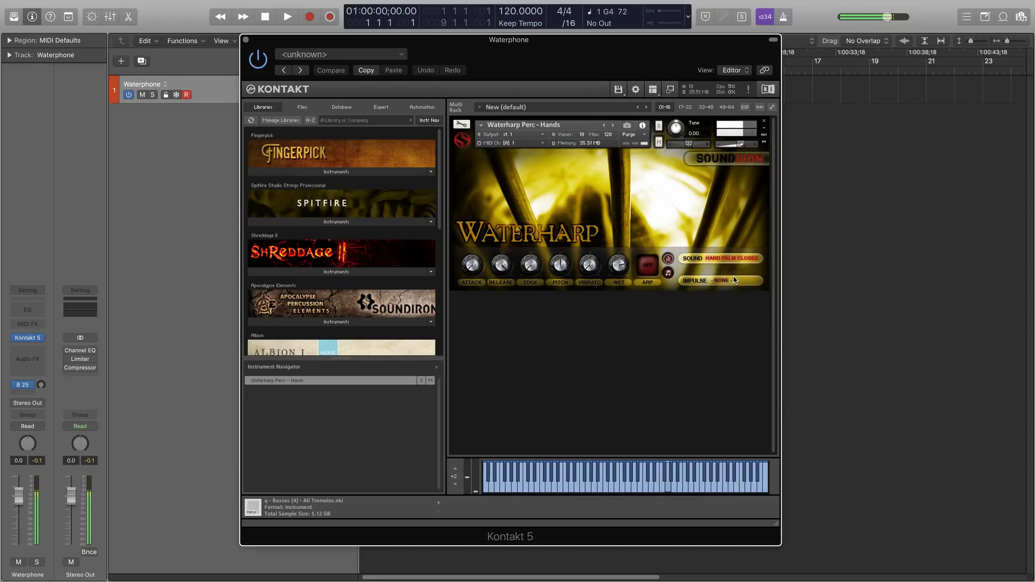
{"action": "left_click", "coordinate": [737, 259]}
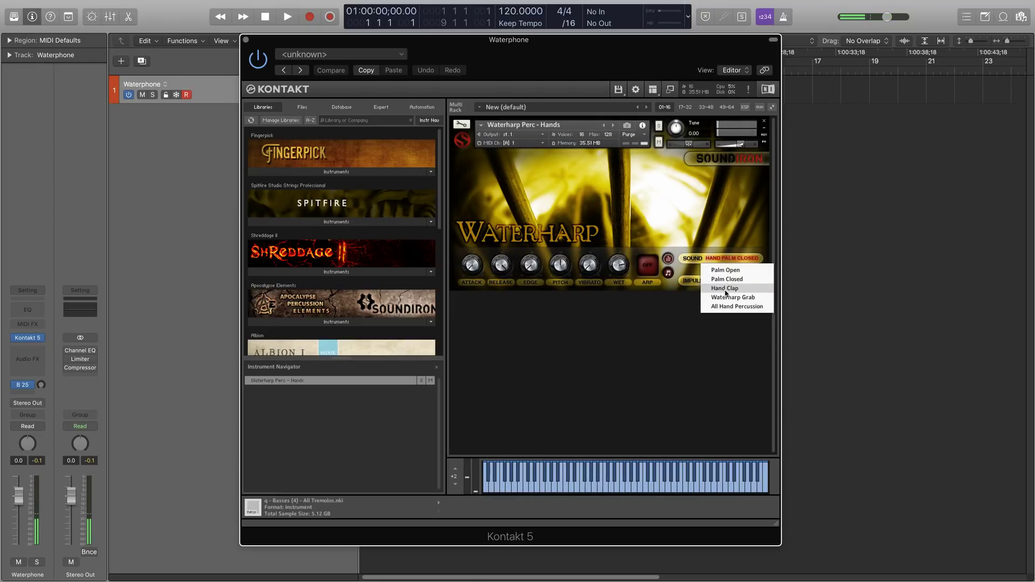
{"action": "left_click", "coordinate": [726, 288]}
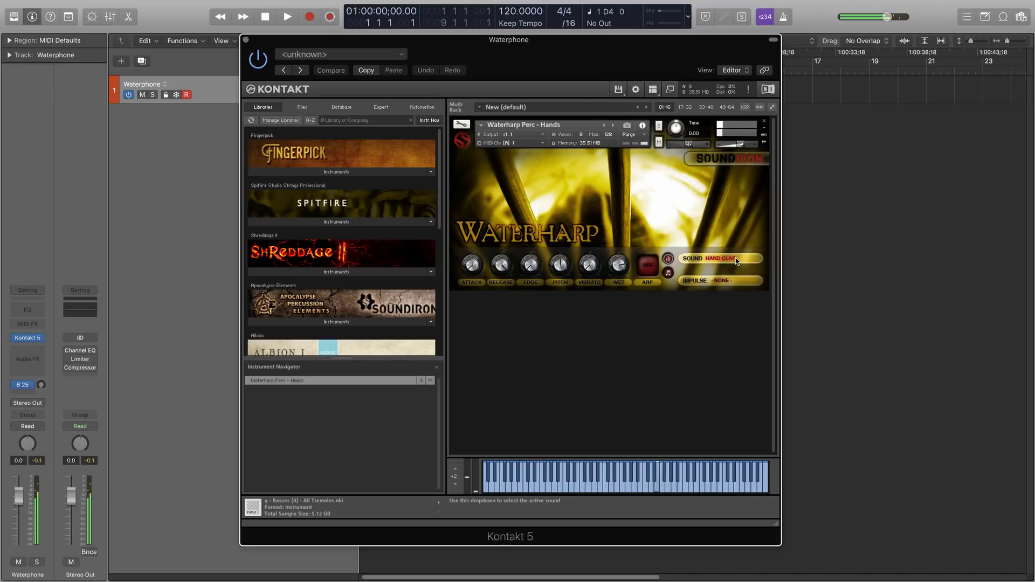
Audition Waterharp Grab in the Hands instrument and switch the sound back to All Hand Percussion
{"action": "left_click", "coordinate": [733, 263]}
{"action": "left_click", "coordinate": [726, 297]}
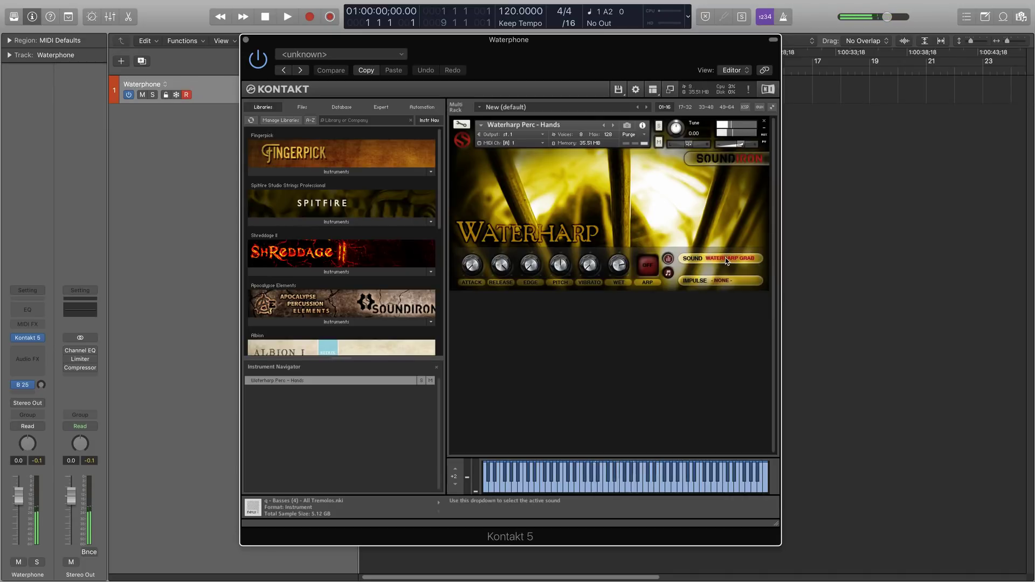
{"action": "left_click", "coordinate": [726, 260]}
{"action": "left_click", "coordinate": [742, 306]}
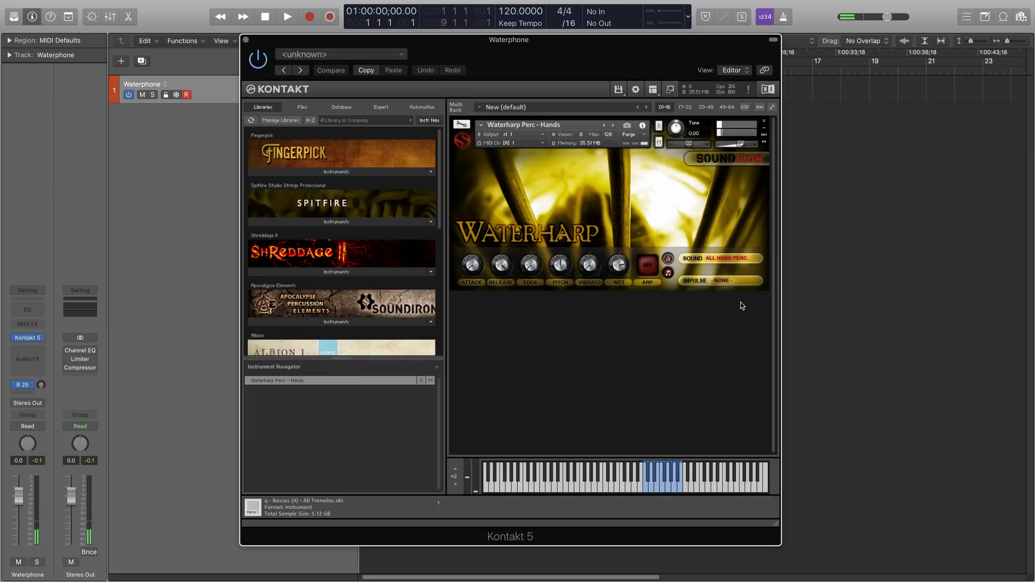
Close the Hands instrument without saving and load Waterharp Perc - SFX from the Percussion folder
{"action": "left_click", "coordinate": [763, 123]}
{"action": "left_click", "coordinate": [546, 191]}
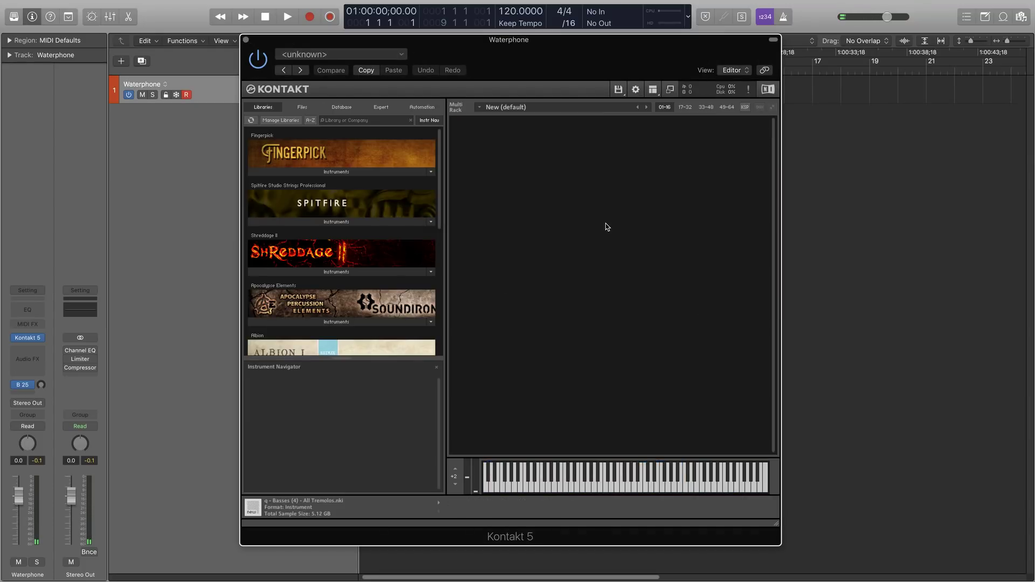
{"action": "double_click", "coordinate": [709, 404]}
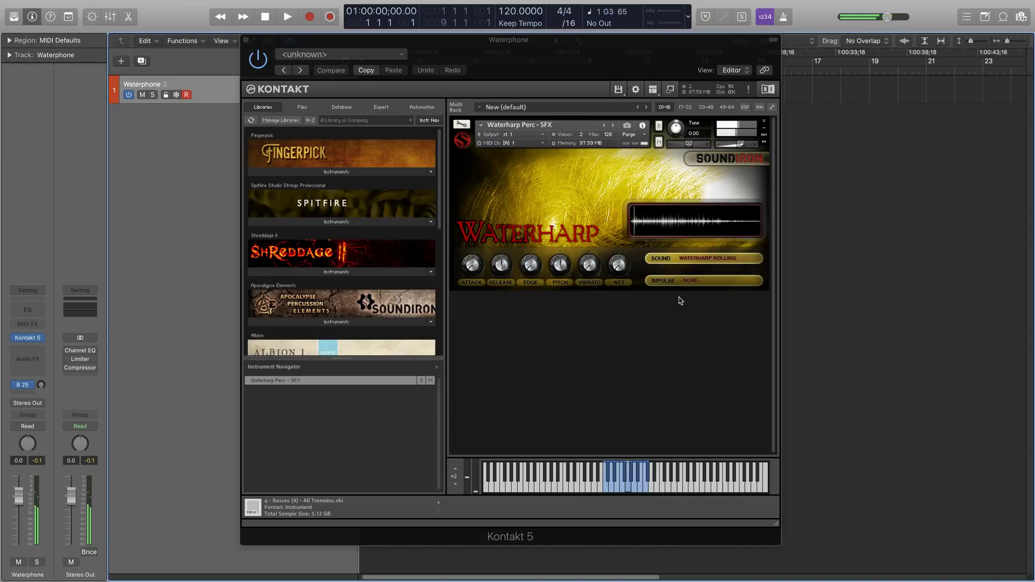
Audition the default Waterharp Rolling, Boiling Inside and Rattled Screws sounds in the SFX instrument
{"action": "left_click", "coordinate": [717, 264]}
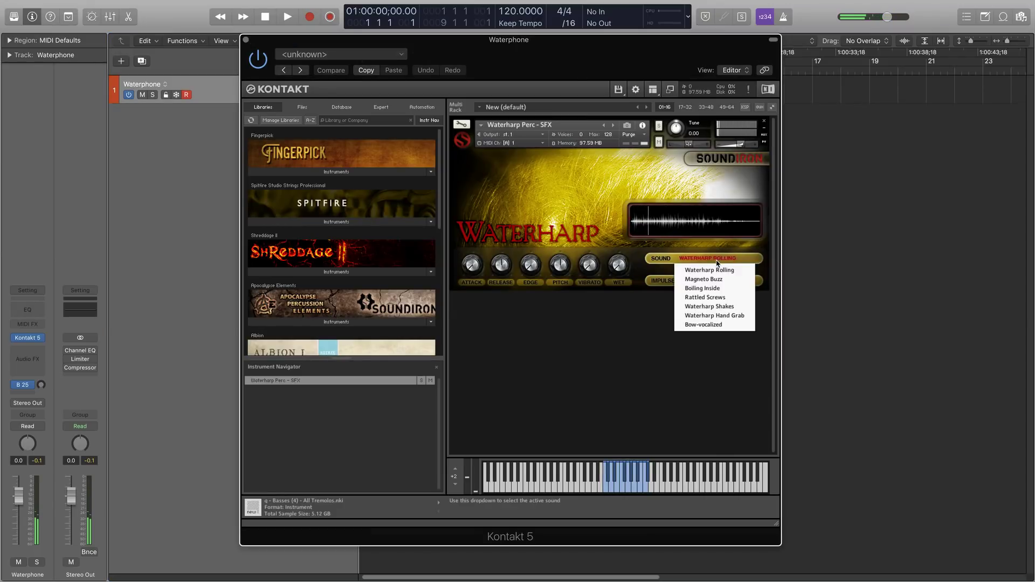
{"action": "left_click", "coordinate": [719, 292]}
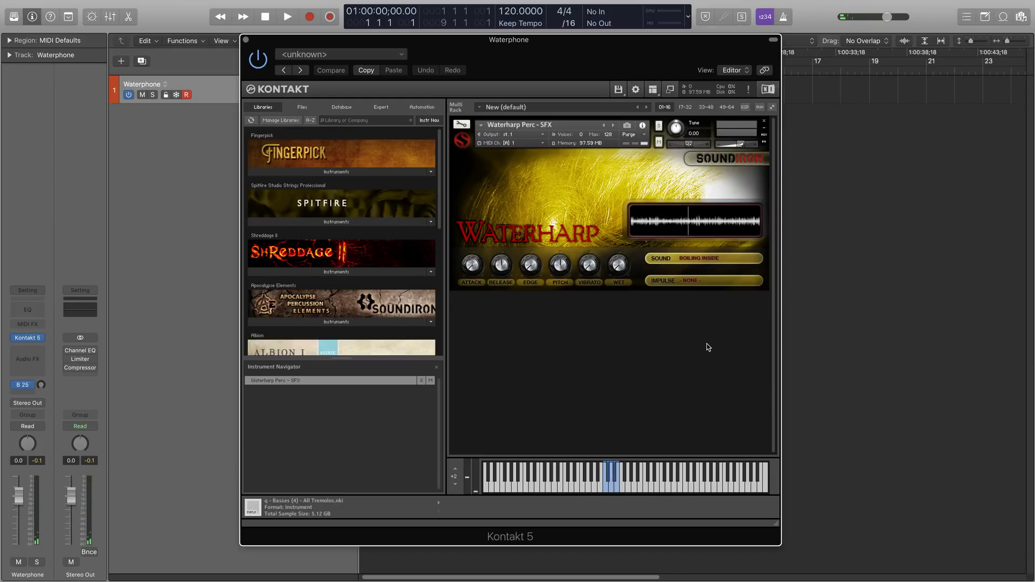
{"action": "left_click", "coordinate": [762, 266]}
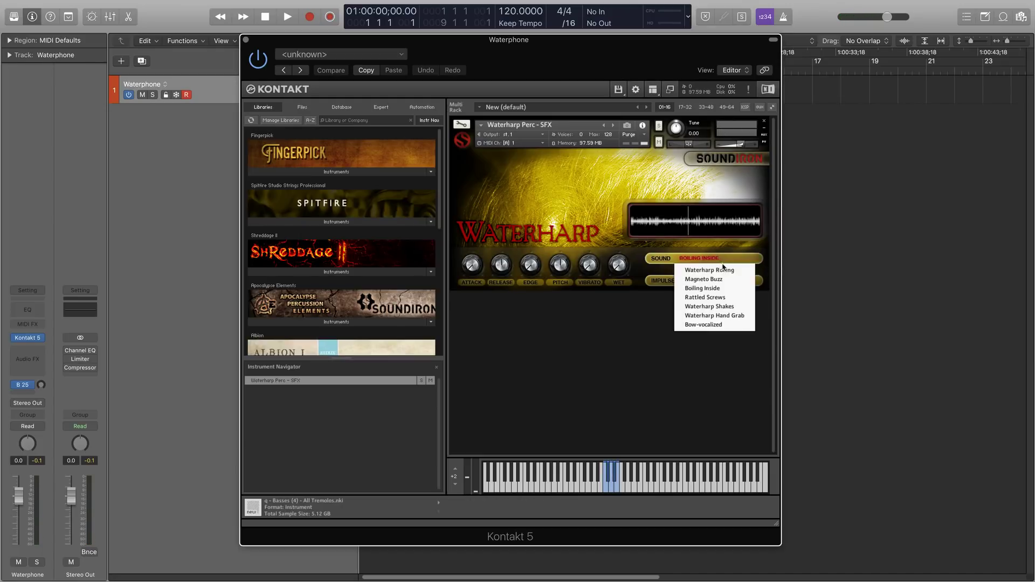
{"action": "left_click", "coordinate": [720, 298]}
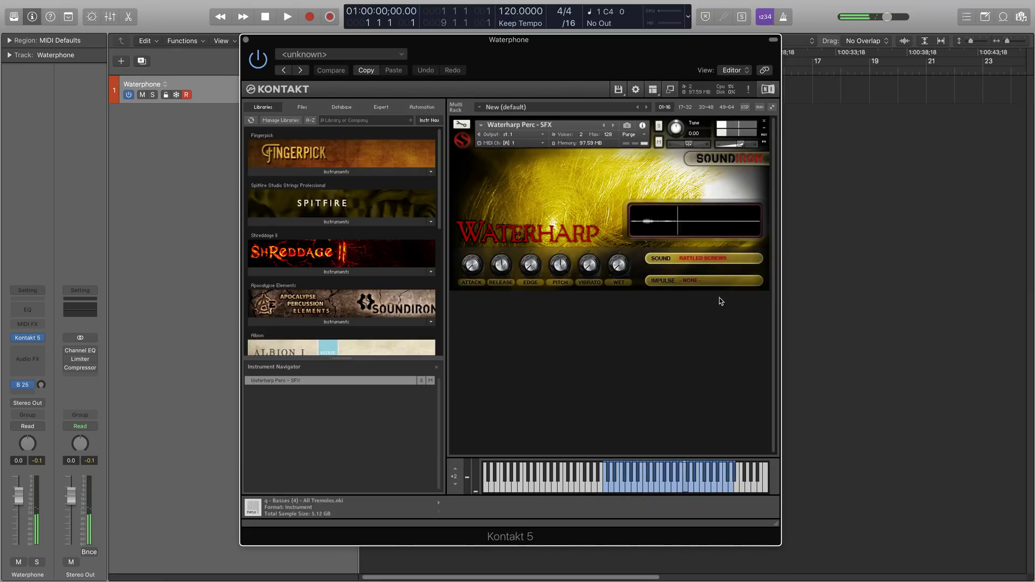
Audition the Waterharp Hand Grab and Bow-vocalized sounds in the SFX instrument
{"action": "left_click", "coordinate": [702, 257]}
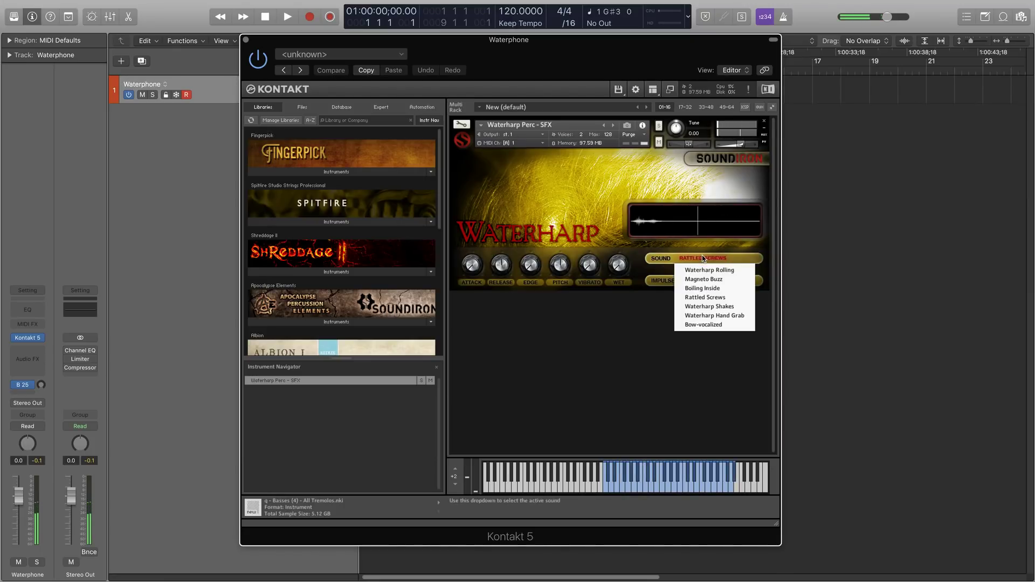
{"action": "left_click", "coordinate": [711, 317]}
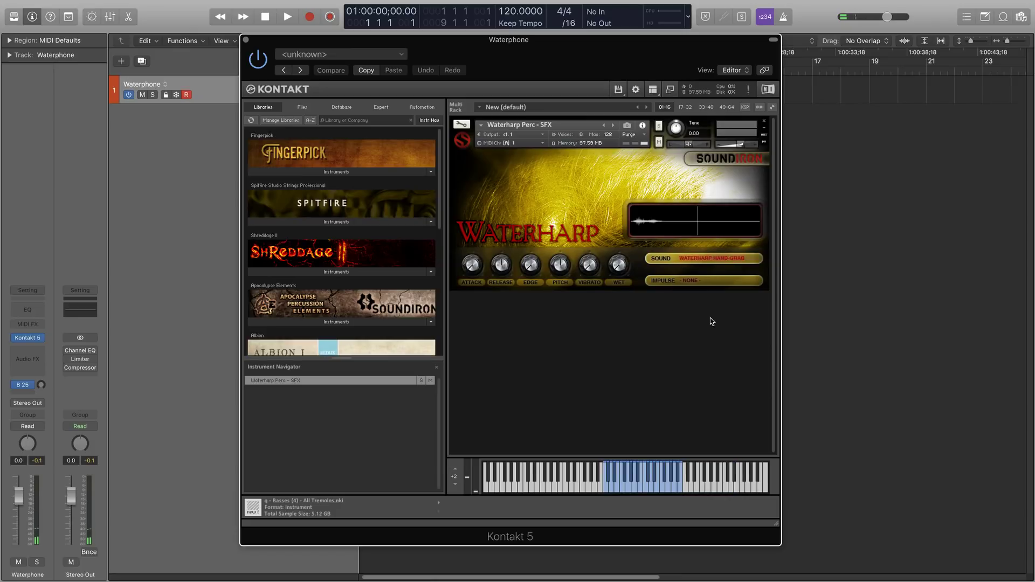
{"action": "left_click", "coordinate": [733, 259]}
{"action": "left_click", "coordinate": [707, 325]}
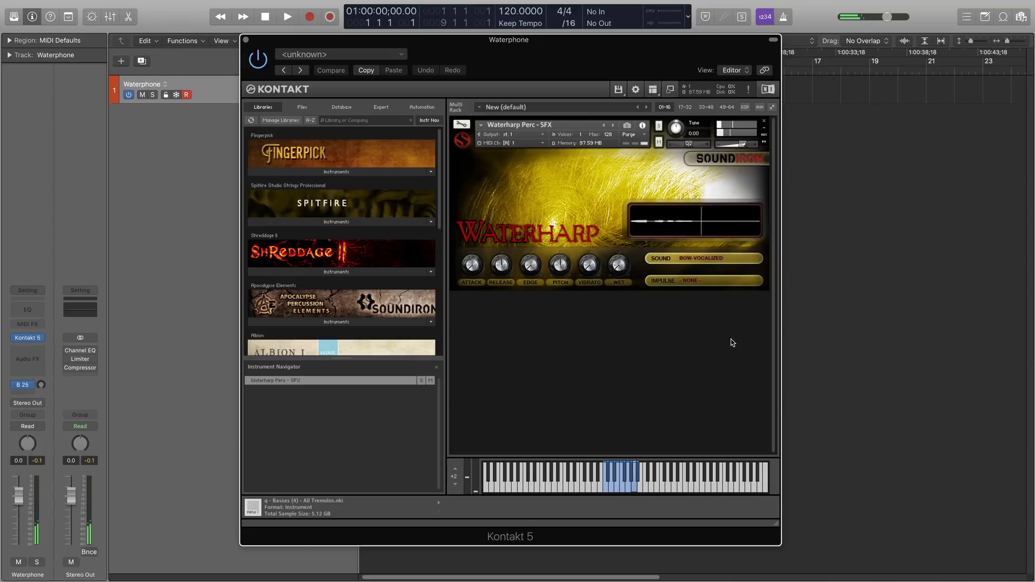
Replace the SFX instrument, without saving it, with Waterharp Abyss from the Ambiences folder and hide the Quick-Load browser
{"action": "left_click", "coordinate": [764, 120]}
{"action": "left_click", "coordinate": [546, 188]}
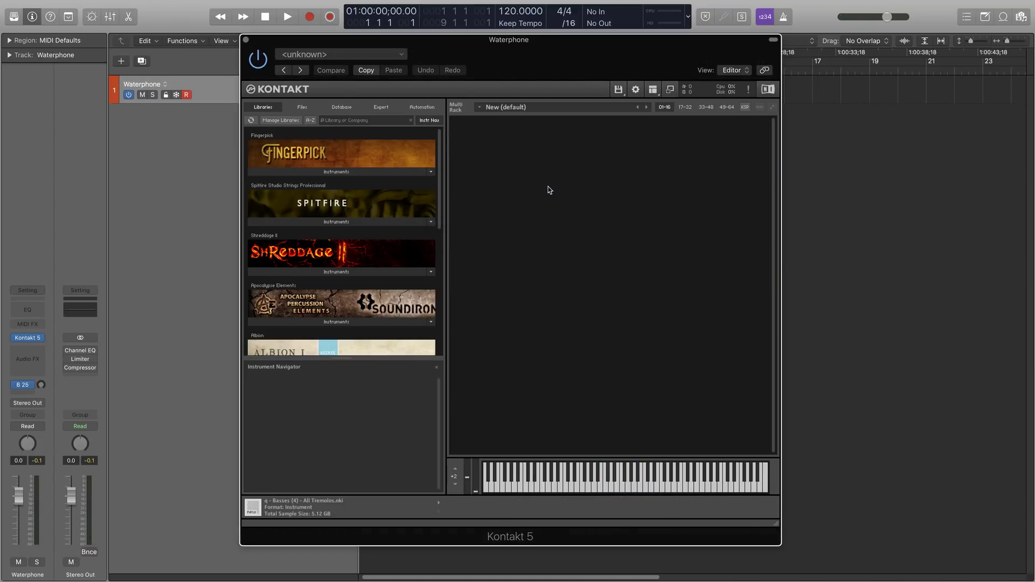
{"action": "double_click", "coordinate": [554, 192]}
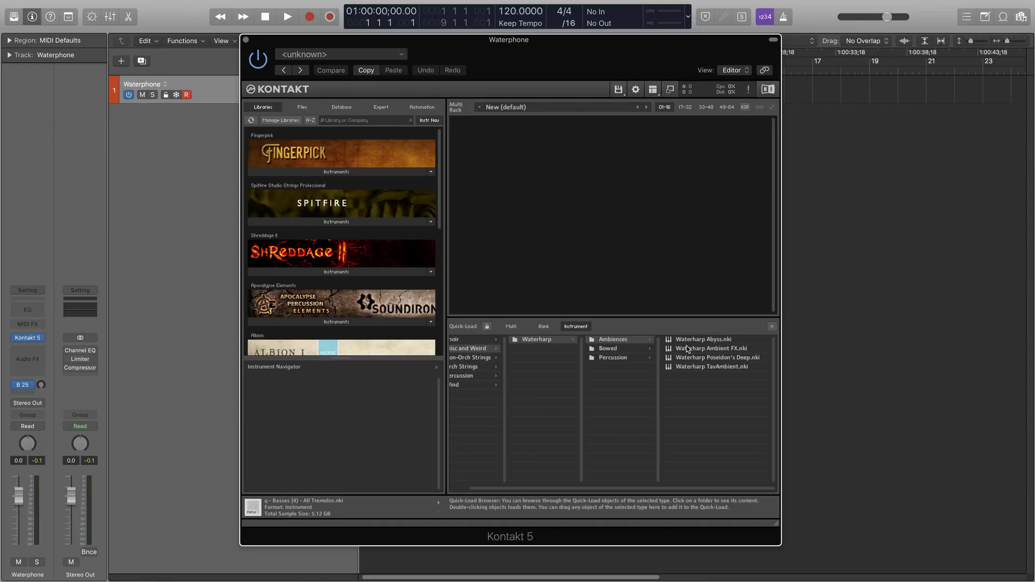
{"action": "double_click", "coordinate": [700, 340]}
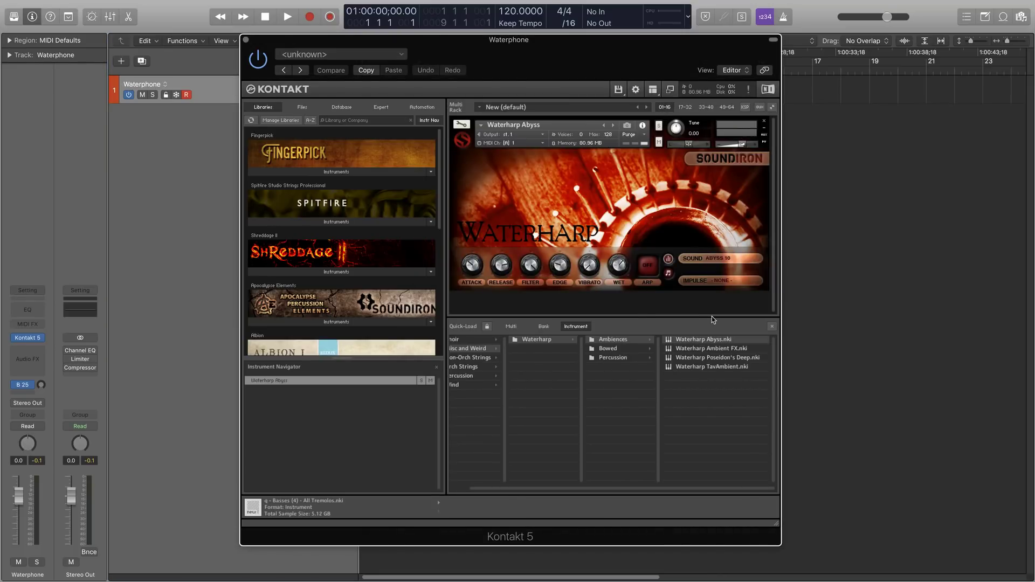
{"action": "key", "text": "super+f"}
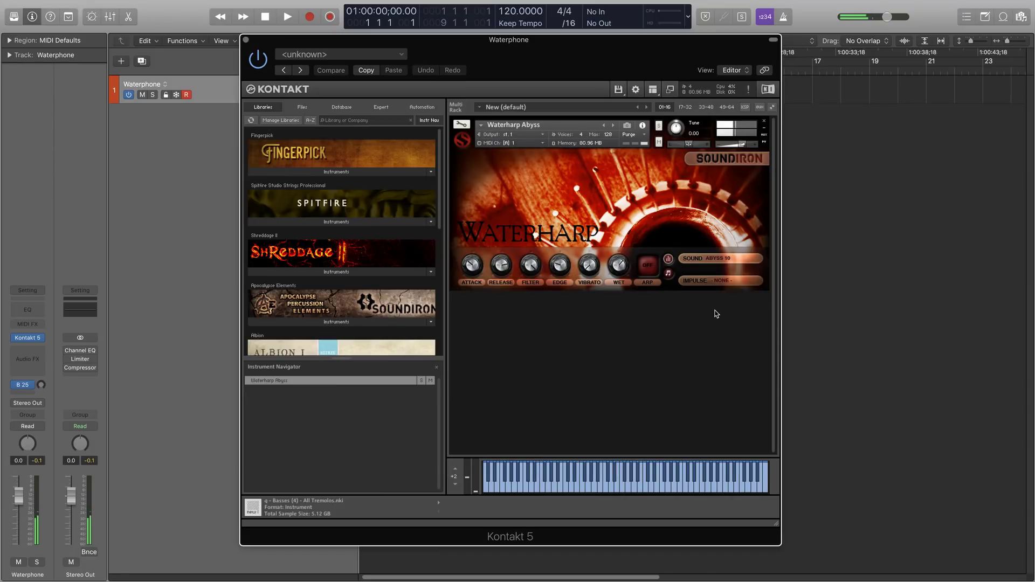
Audition the Abyss 6 and Abyss 14 sounds in the Waterharp Abyss instrument
{"action": "left_click", "coordinate": [719, 259]}
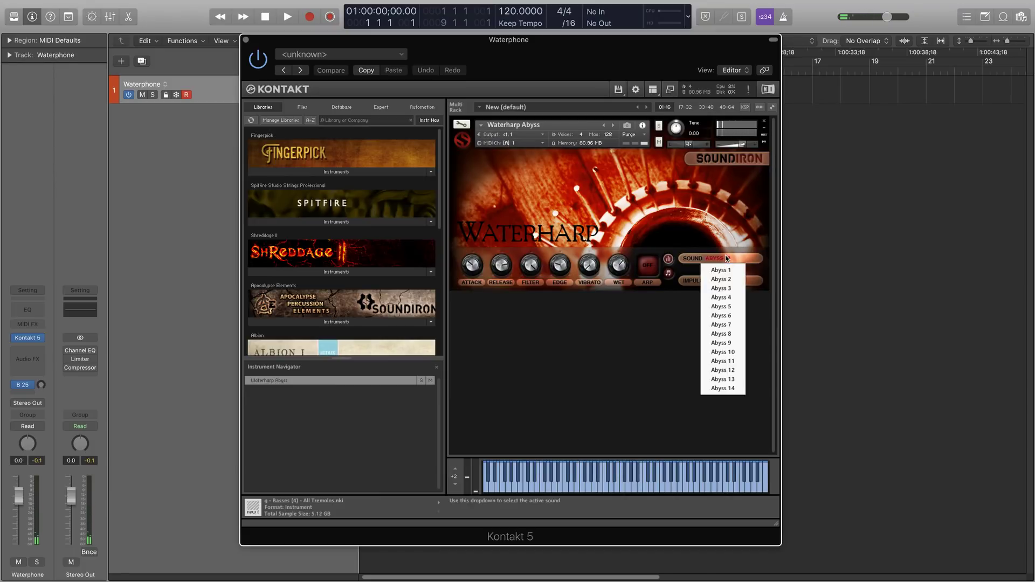
{"action": "left_click", "coordinate": [732, 320]}
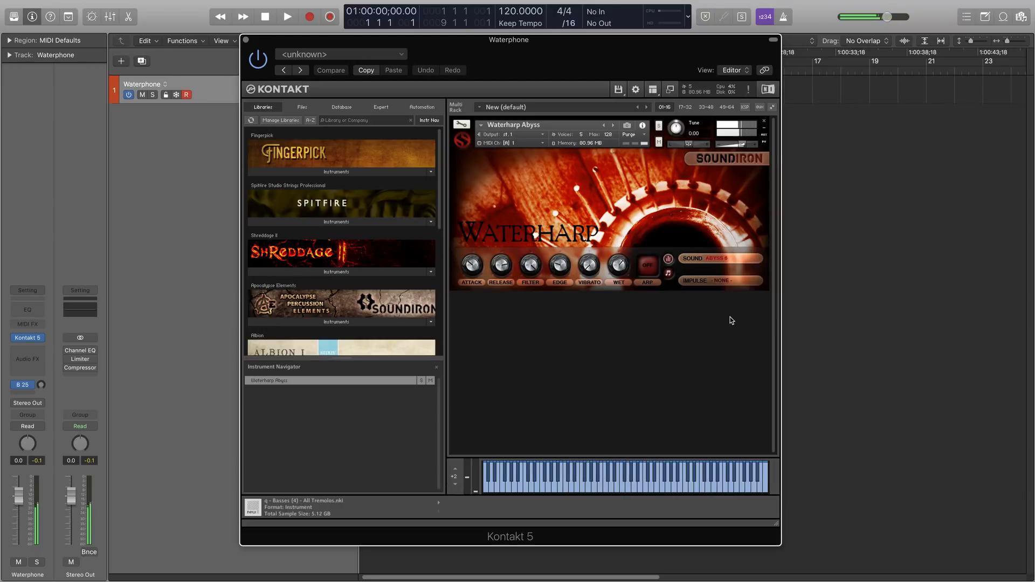
{"action": "left_click", "coordinate": [724, 262]}
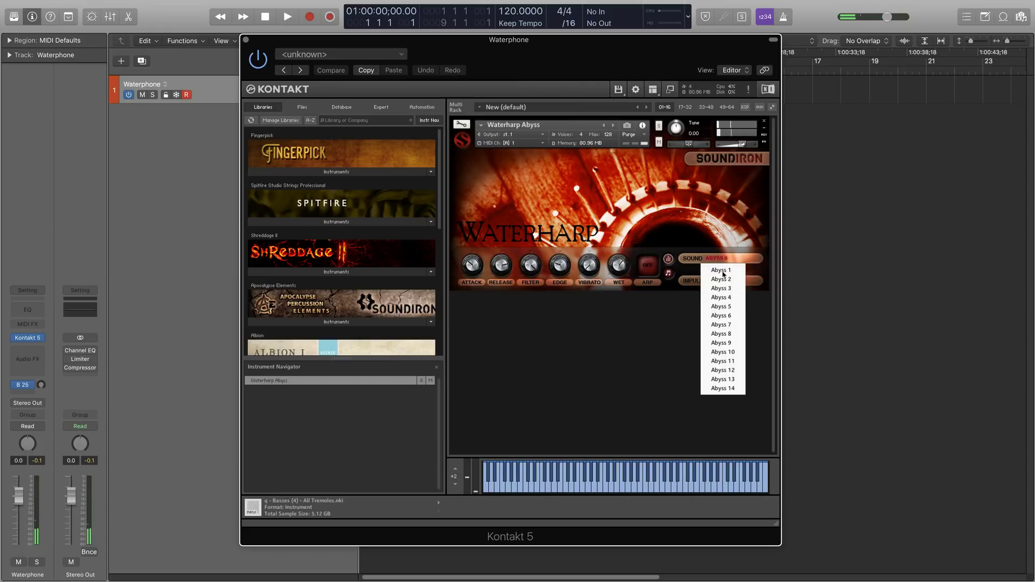
{"action": "left_click", "coordinate": [726, 389]}
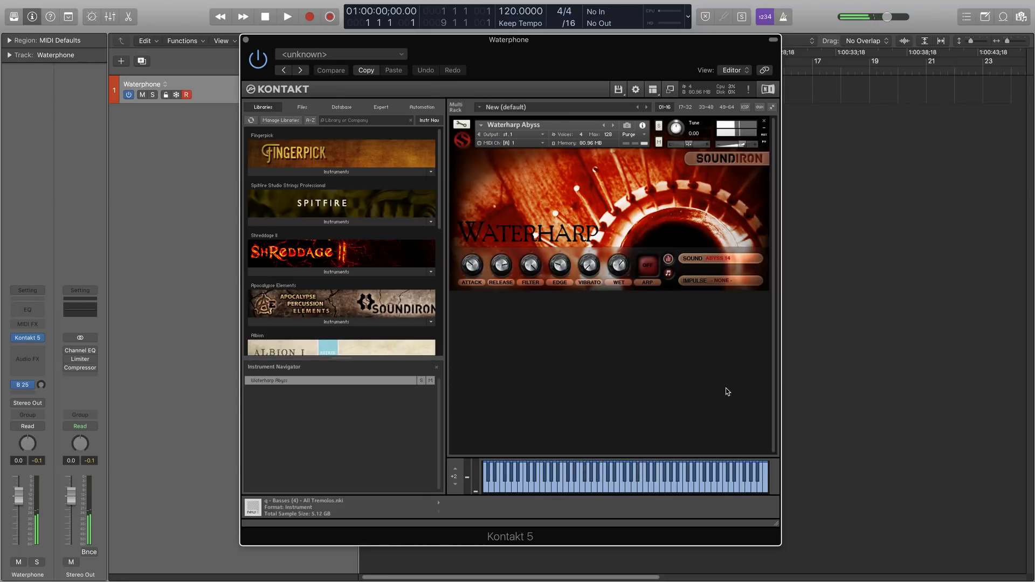
Close the Abyss instrument without saving and load Waterharp Ambient FX from the Ambiences folder
{"action": "left_click", "coordinate": [765, 124]}
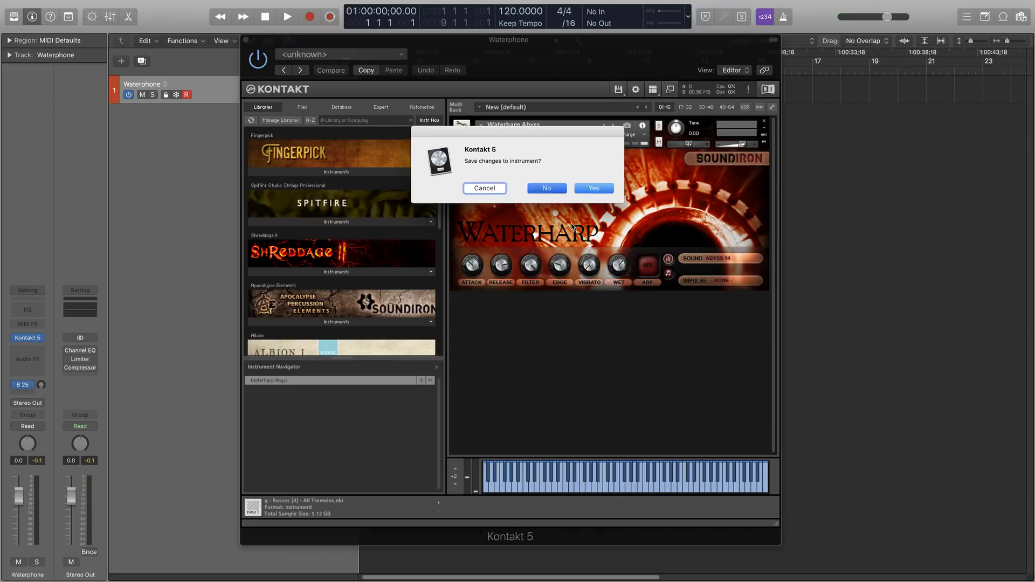
{"action": "left_click", "coordinate": [547, 188]}
{"action": "double_click", "coordinate": [736, 349]}
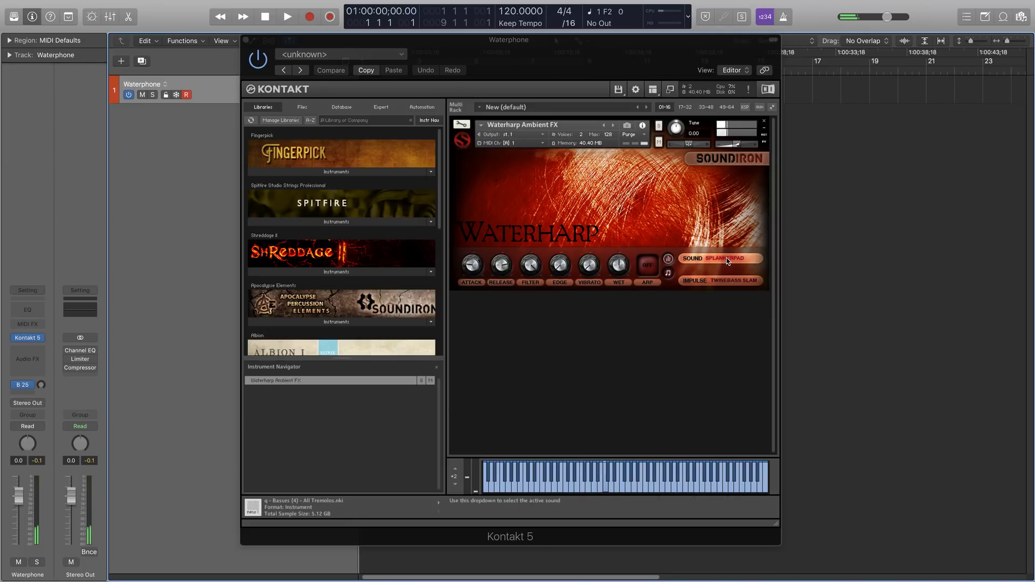
Raise the Waterharp Ambient FX instrument's output volume and audition its Merry Go Wrong sound
{"action": "left_click", "coordinate": [739, 145]}
{"action": "left_click_drag", "start_coordinate": [738, 145], "coordinate": [749, 147]}
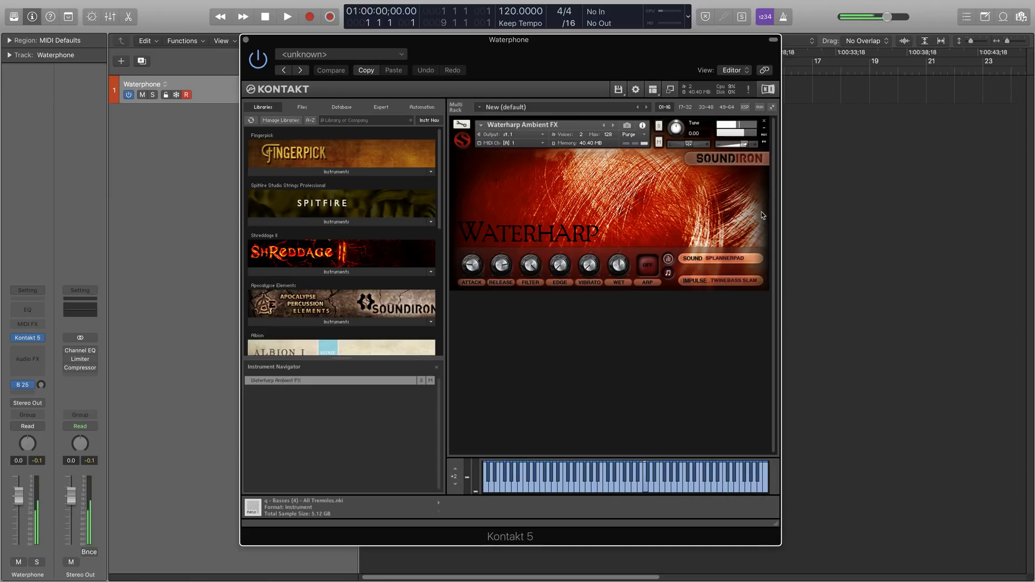
{"action": "left_click", "coordinate": [741, 262]}
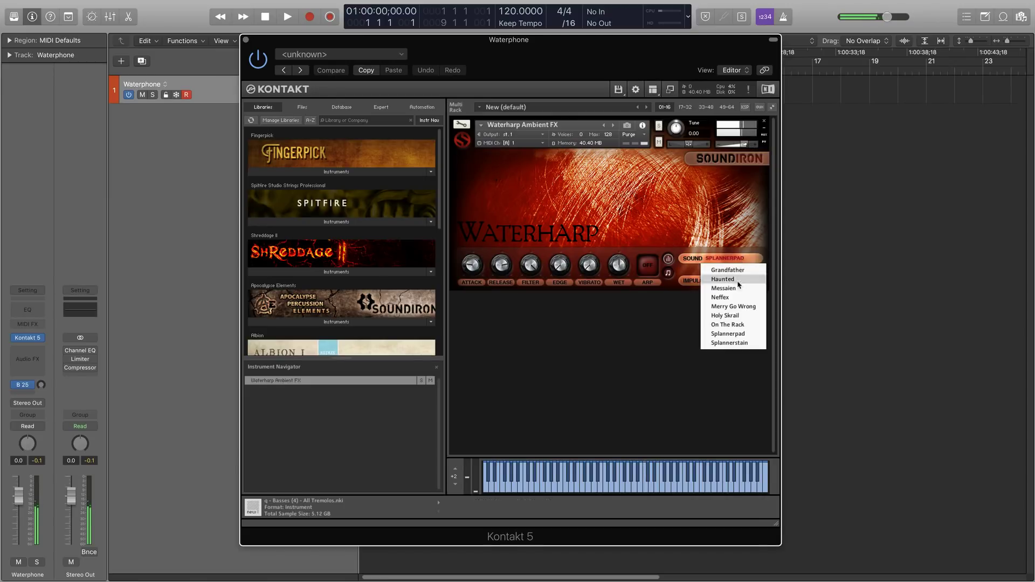
{"action": "left_click", "coordinate": [731, 307]}
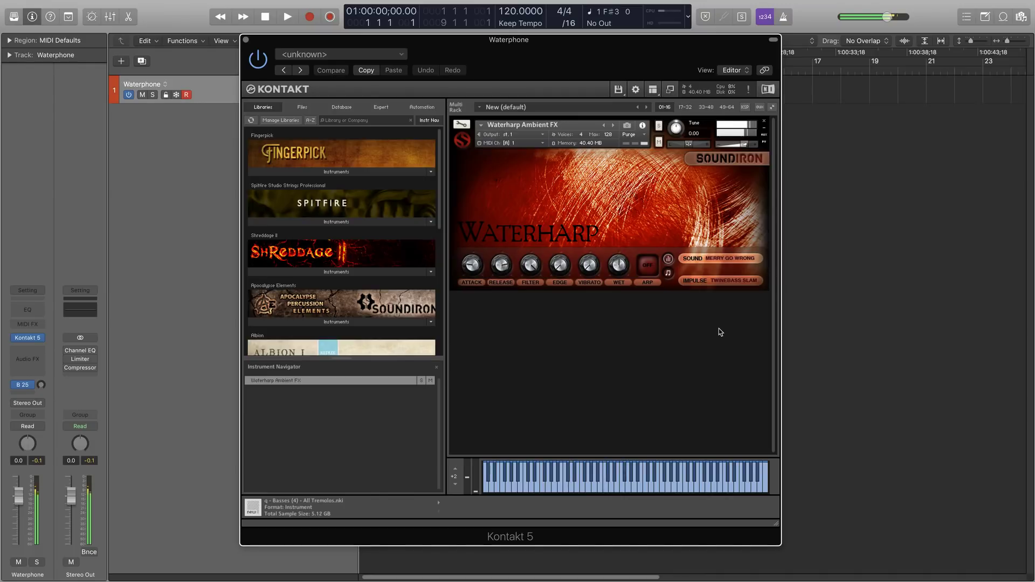
Audition the Splannerpad, Splannerstain and Neffex sounds in the Waterharp Ambient FX instrument
{"action": "left_click", "coordinate": [735, 260]}
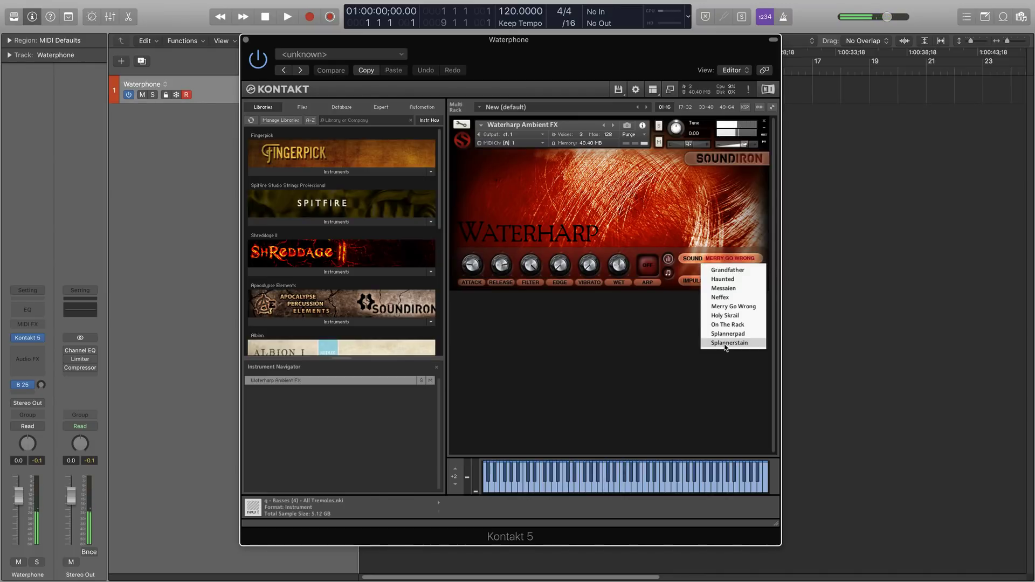
{"action": "left_click", "coordinate": [728, 334]}
{"action": "left_click", "coordinate": [735, 259]}
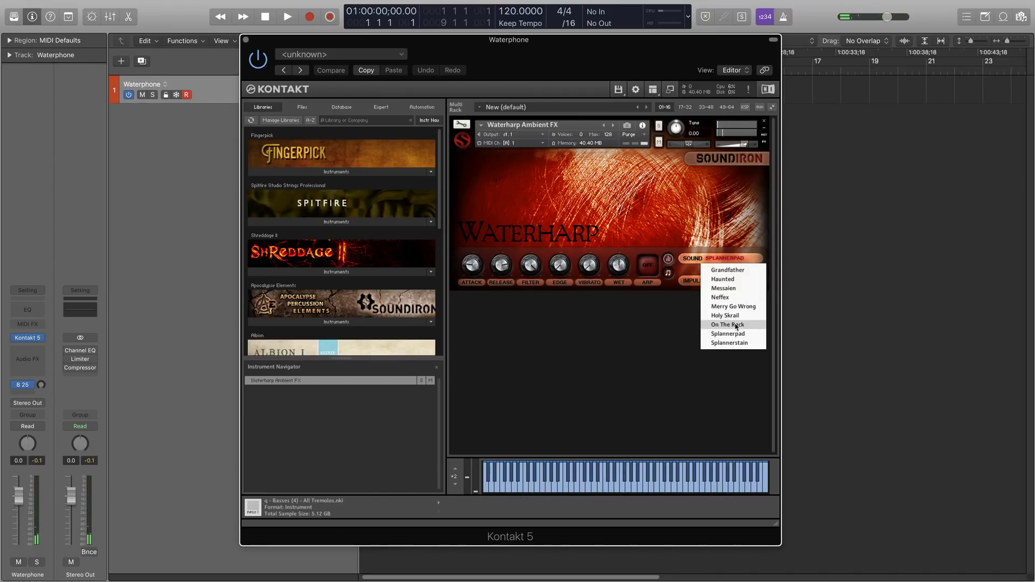
{"action": "left_click", "coordinate": [729, 342]}
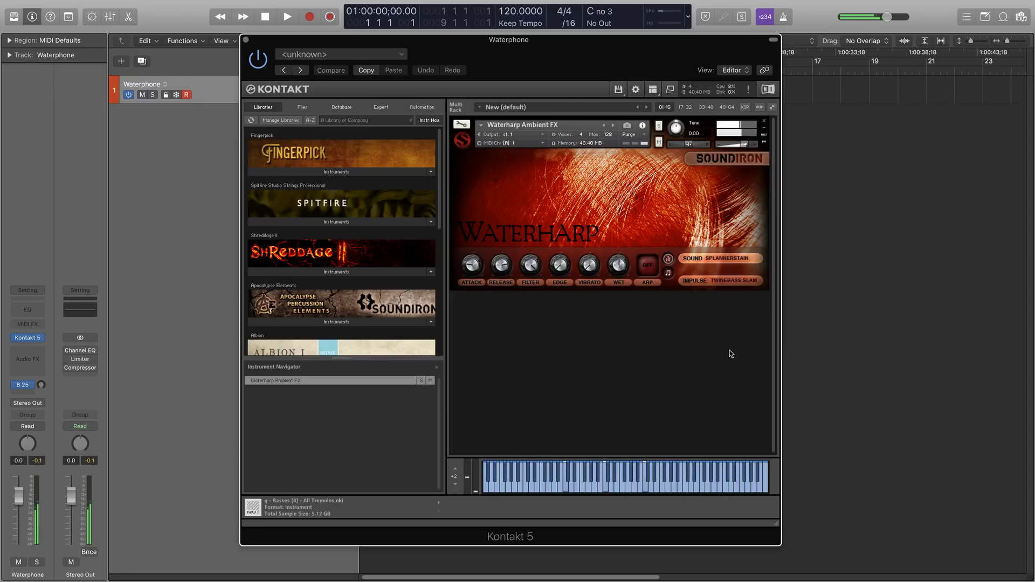
{"action": "left_click", "coordinate": [730, 259]}
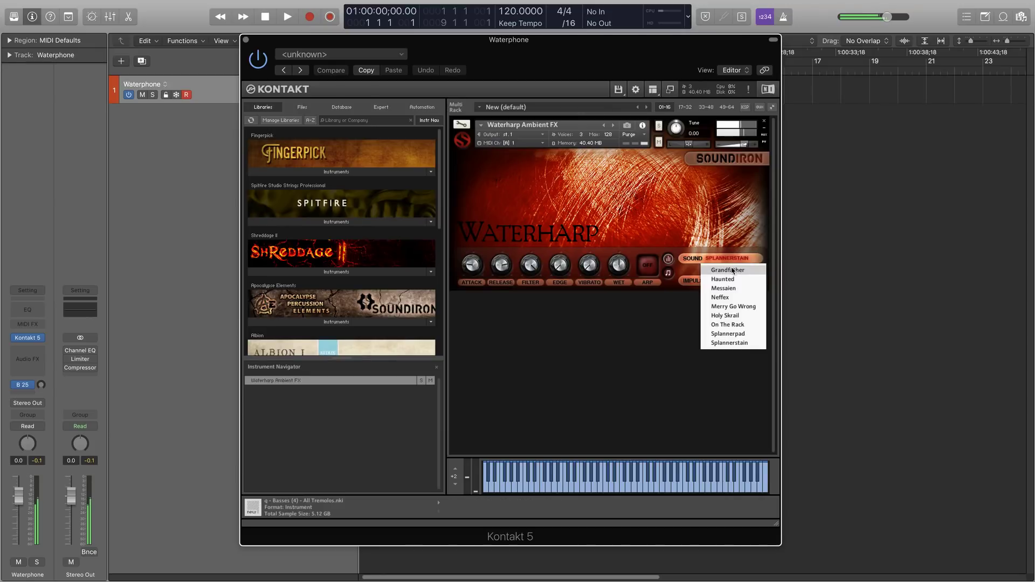
{"action": "left_click", "coordinate": [734, 299]}
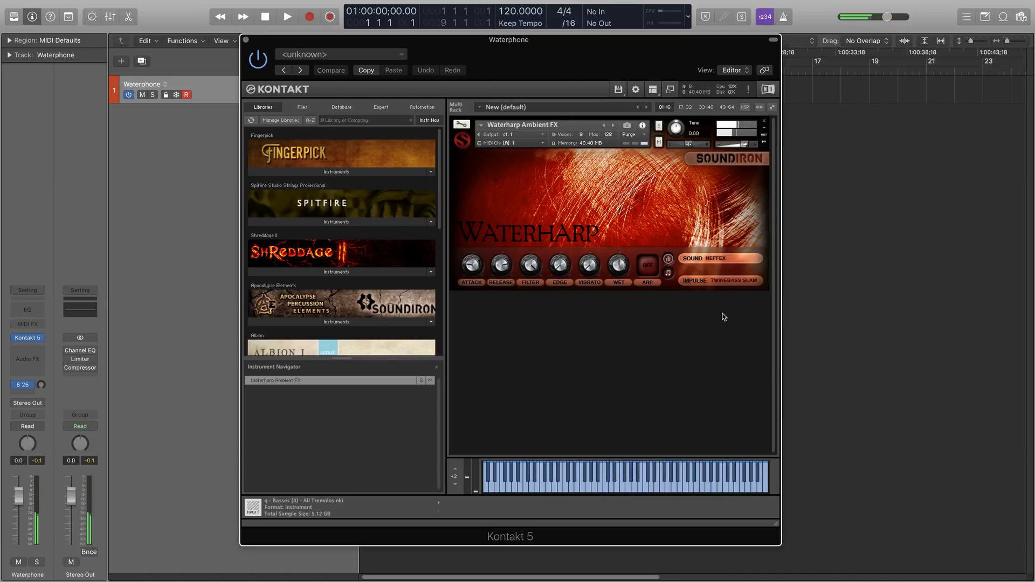
Replace the Ambient FX instrument, without saving it, with Waterharp Poseidon's Deep from the Ambiences folder and raise its output volume
{"action": "left_click", "coordinate": [764, 121]}
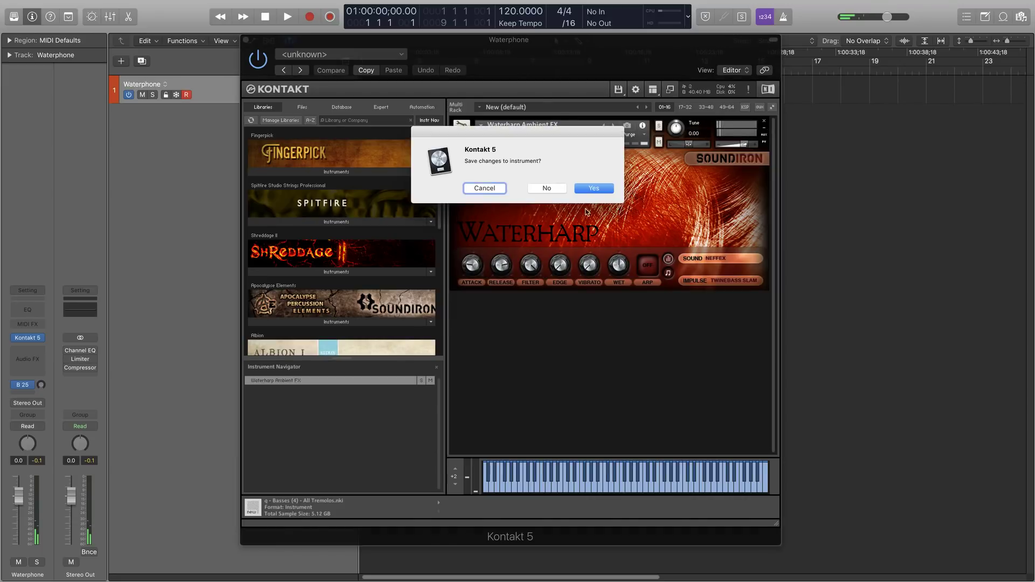
{"action": "left_click", "coordinate": [547, 188]}
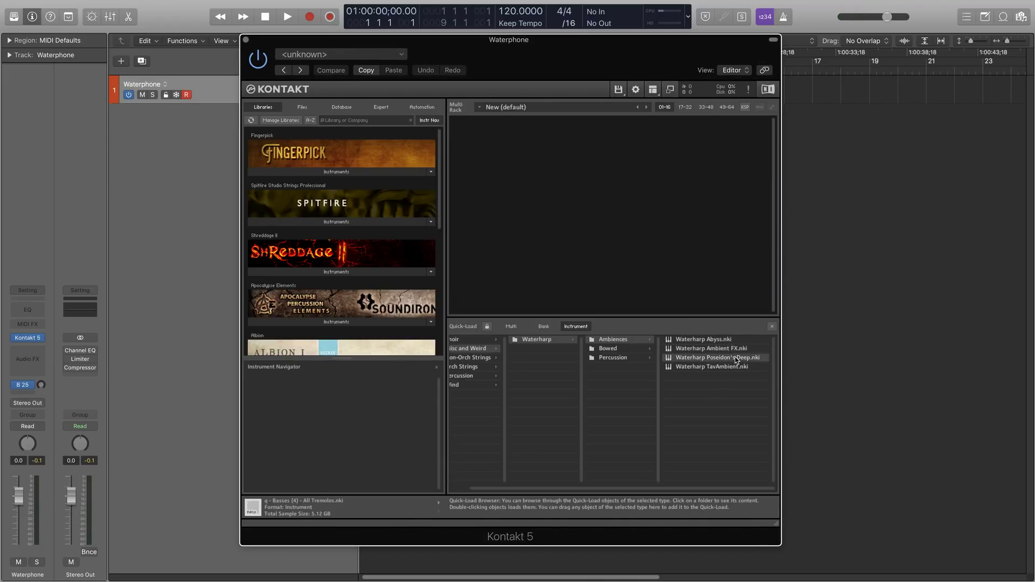
{"action": "double_click", "coordinate": [737, 357]}
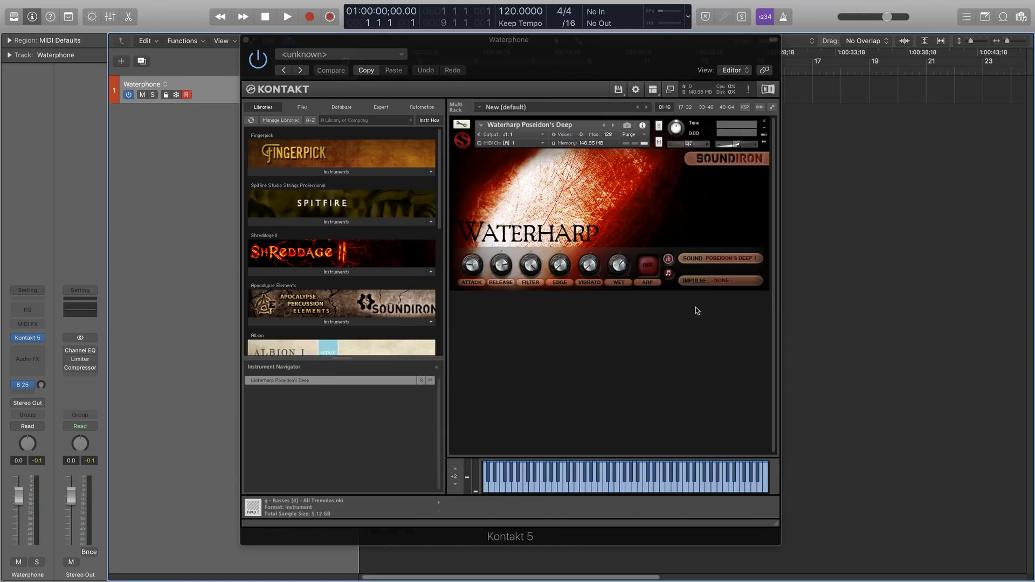
{"action": "left_click", "coordinate": [748, 146]}
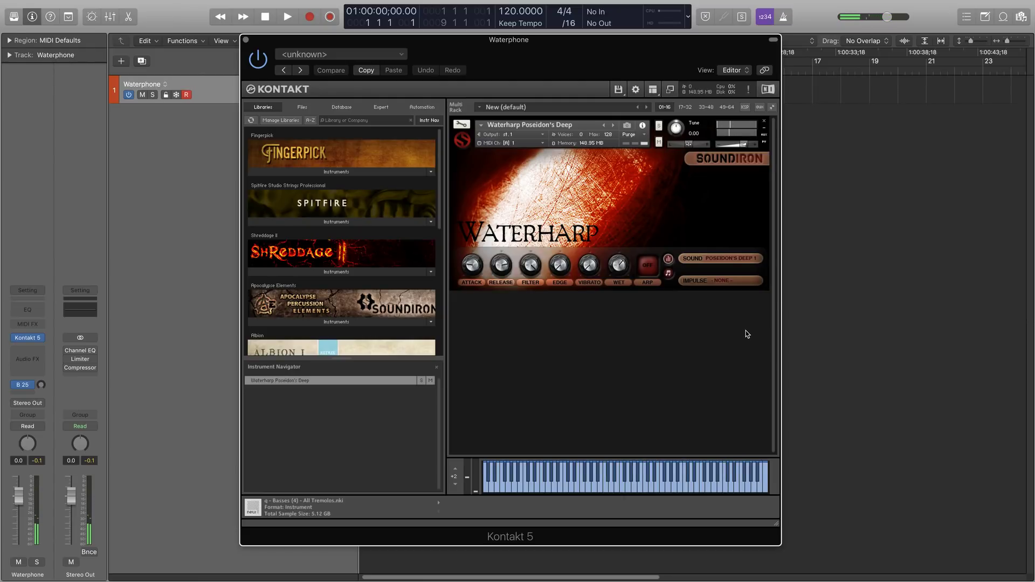
Close the Poseidon's Deep instrument without saving and load Waterharp TavAmbient from the Ambiences folder
{"action": "left_click", "coordinate": [768, 124]}
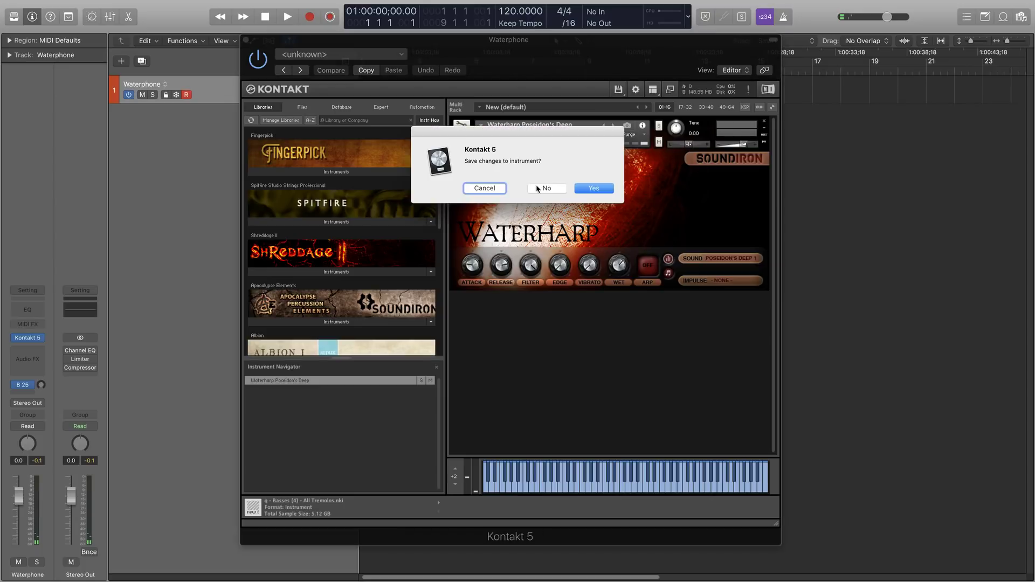
{"action": "left_click", "coordinate": [539, 189]}
{"action": "double_click", "coordinate": [733, 367]}
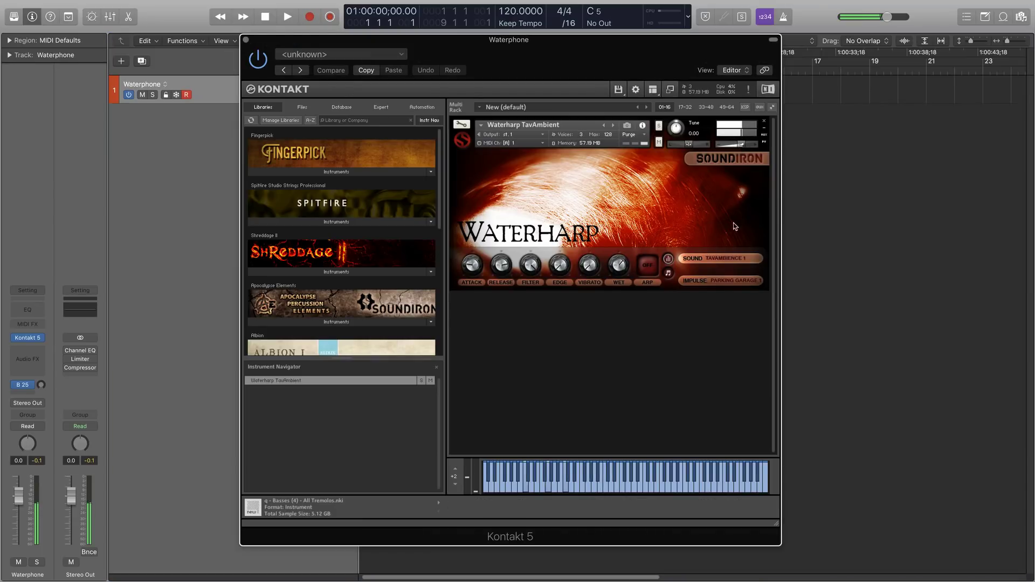
Audition the TavAmbience 13 sound and one other sound in the Waterharp TavAmbient instrument
{"action": "left_click", "coordinate": [722, 258]}
{"action": "left_click", "coordinate": [728, 379]}
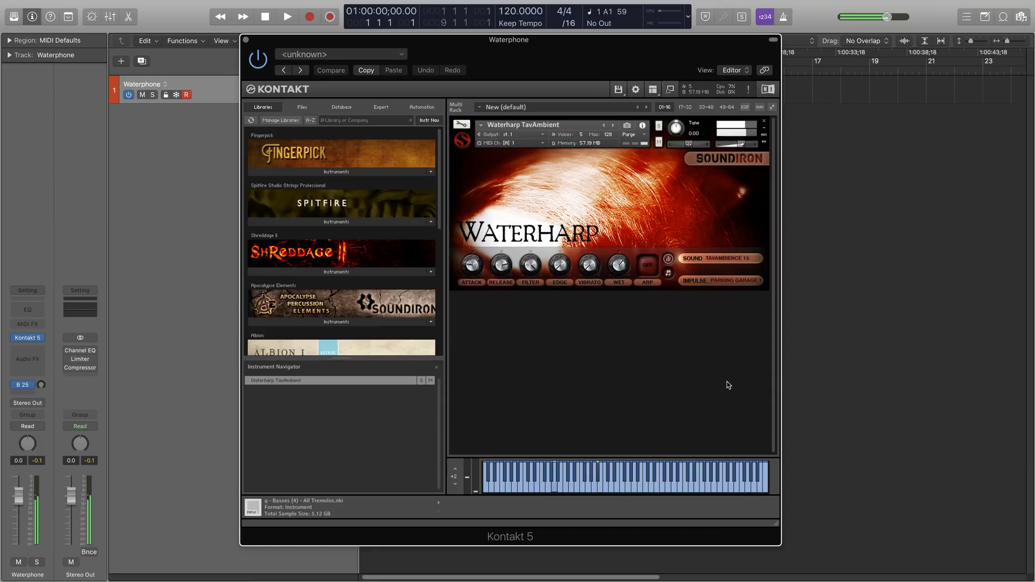
{"action": "left_click", "coordinate": [724, 258]}
{"action": "left_click", "coordinate": [734, 343]}
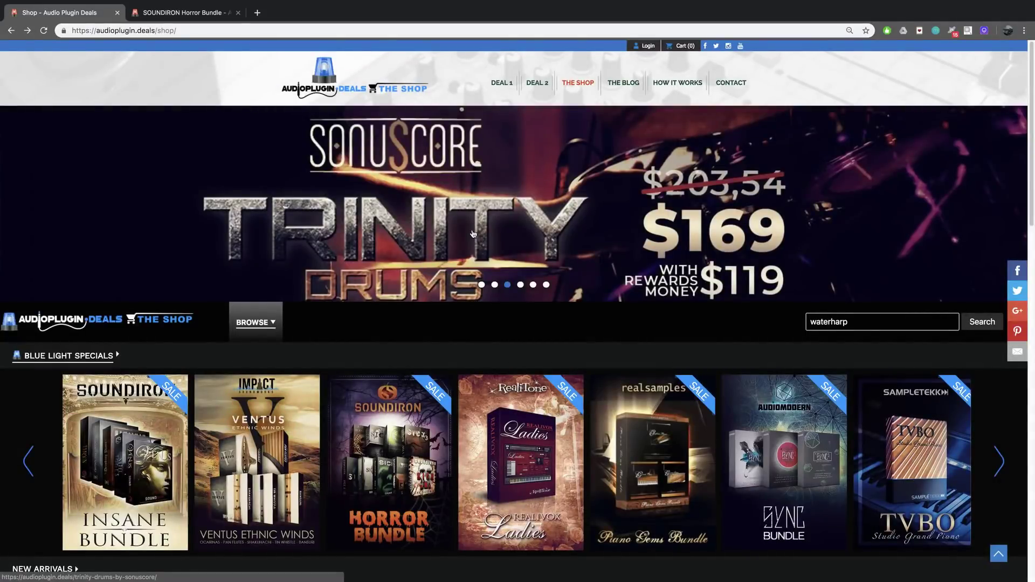
Switch to the Audio Plugin Deals shop in the browser and look through its Blue Light Specials and New Arrivals sections
{"action": "scroll", "coordinate": [473, 233], "scroll_direction": "down", "scroll_amount": 5}
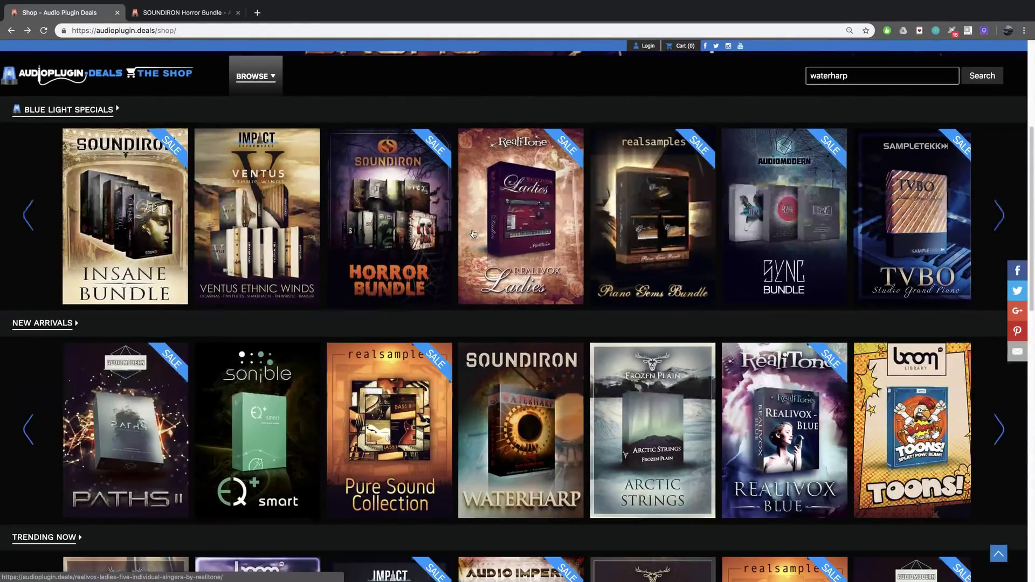
{"action": "scroll", "coordinate": [544, 302], "scroll_direction": "down", "scroll_amount": 2}
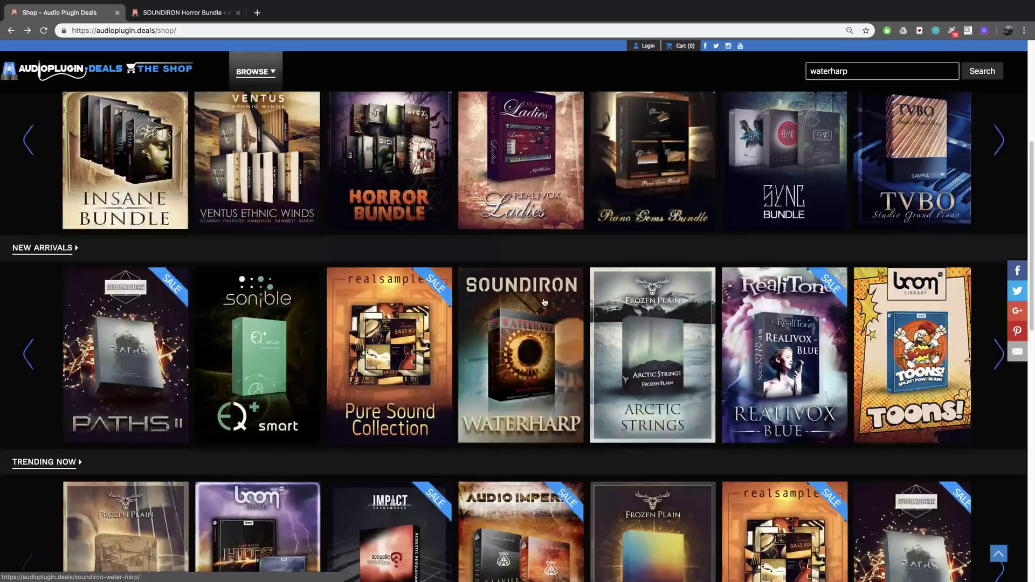
{"action": "scroll", "coordinate": [544, 302], "scroll_direction": "up", "scroll_amount": 1}
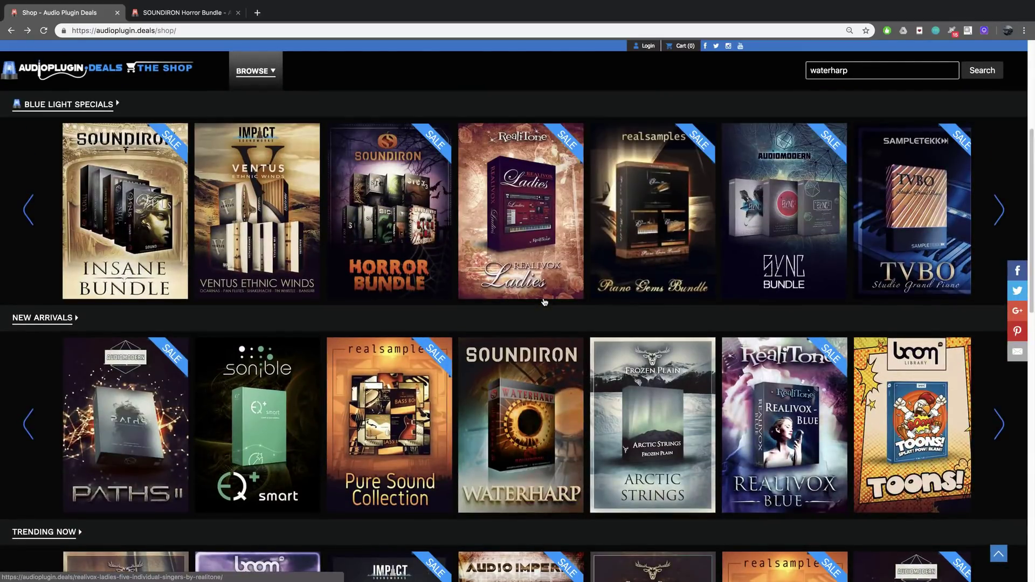